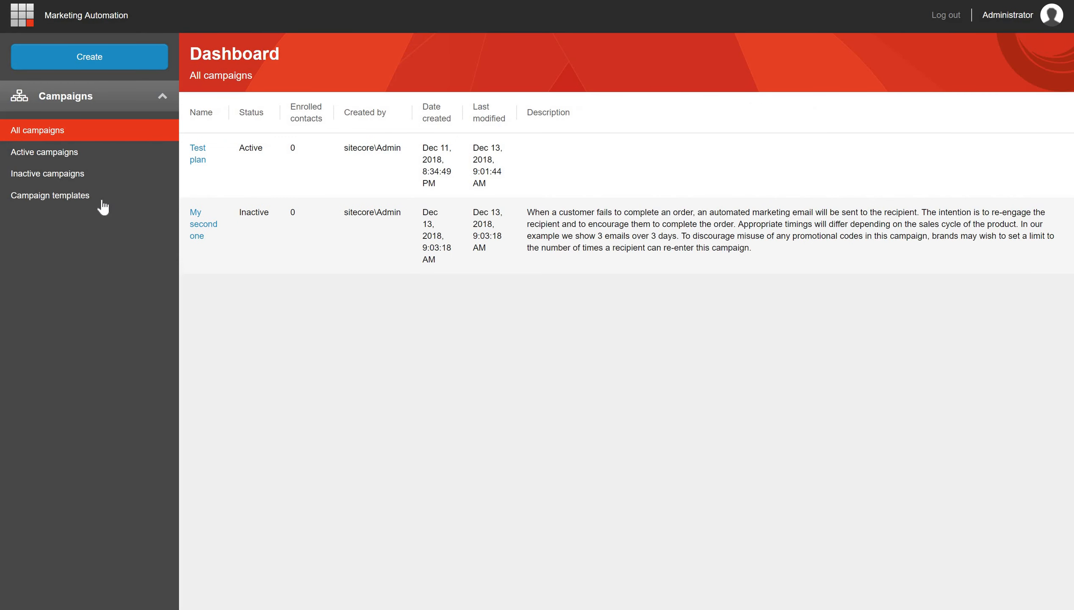
# - Start a new automation campaign from the Welcome template
pyautogui.click(28, 196)
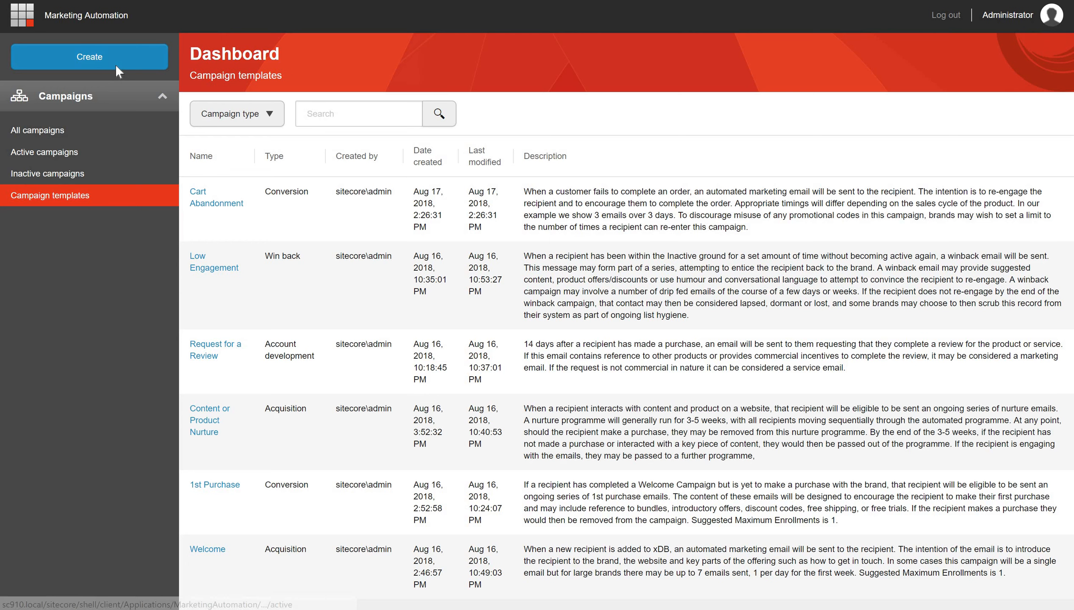
pyautogui.click(116, 66)
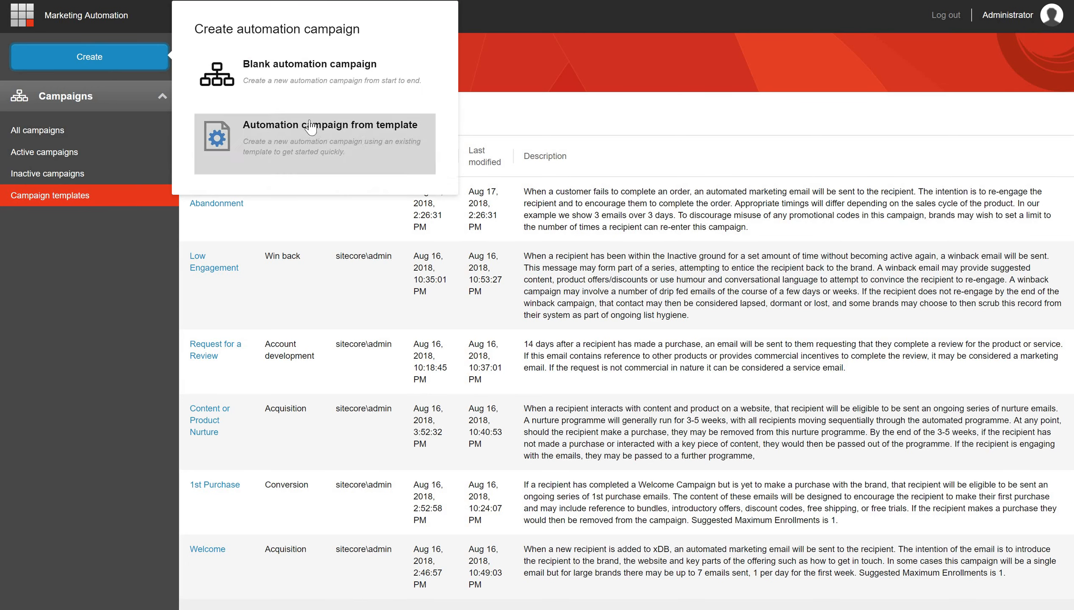
pyautogui.click(337, 166)
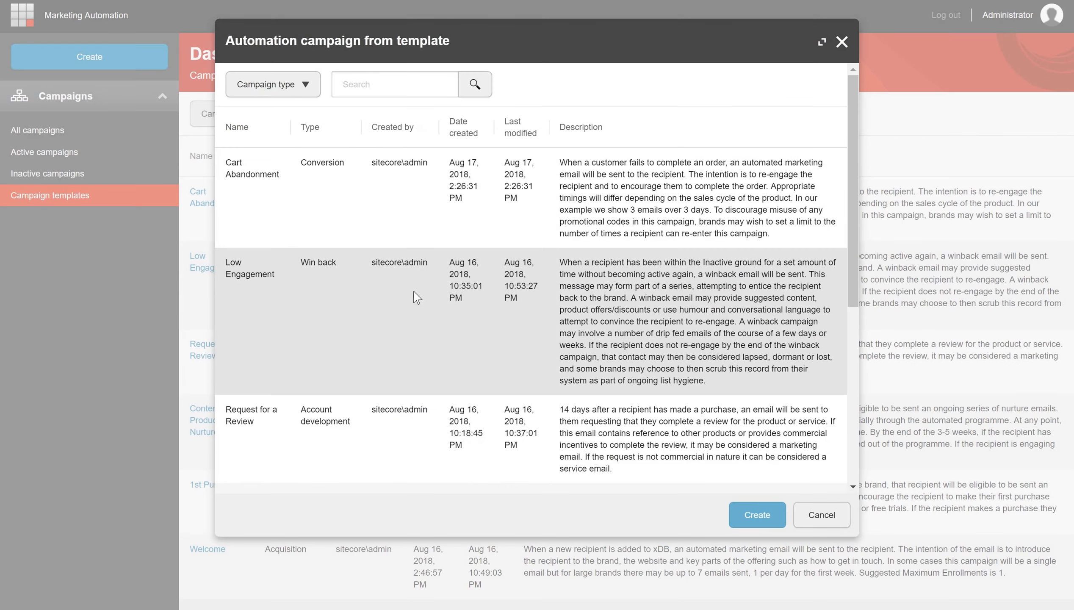
pyautogui.scroll(-5, 417, 297)
pyautogui.scroll(5, 417, 297)
pyautogui.scroll(-6, 469, 324)
pyautogui.click(336, 428)
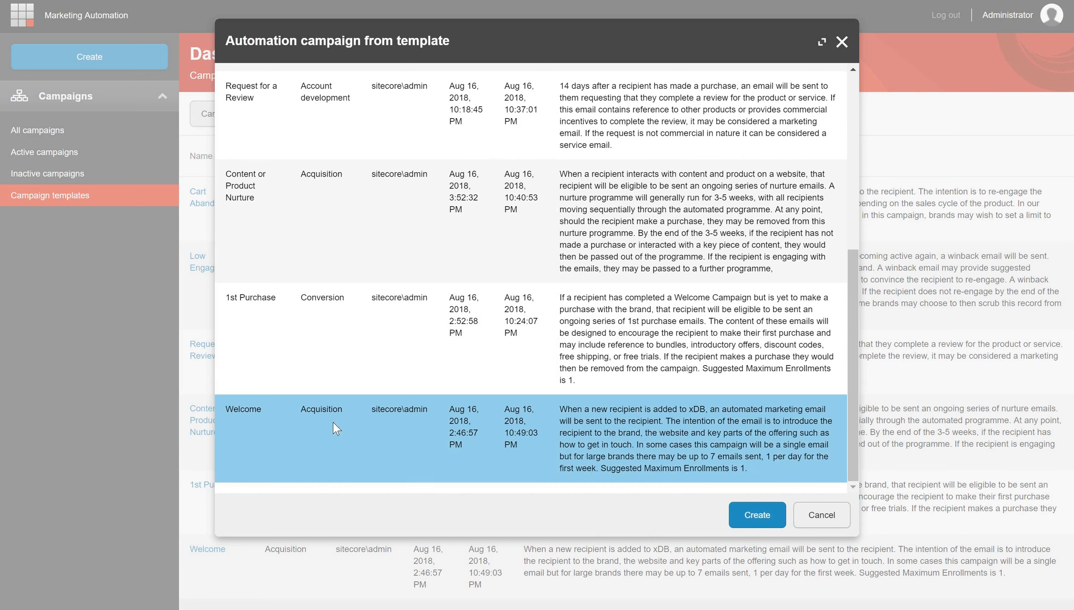
pyautogui.click(767, 524)
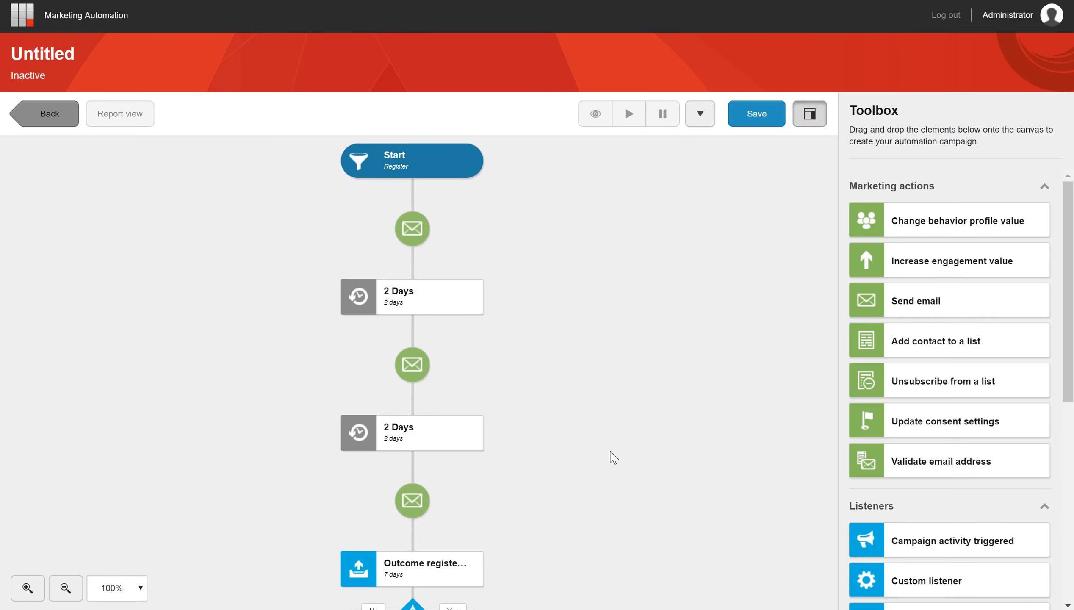
# - Look over the Welcome template's flow, leave it unsaved, check the campaign templates and return to the list of all campaigns
pyautogui.scroll(-5, 541, 330)
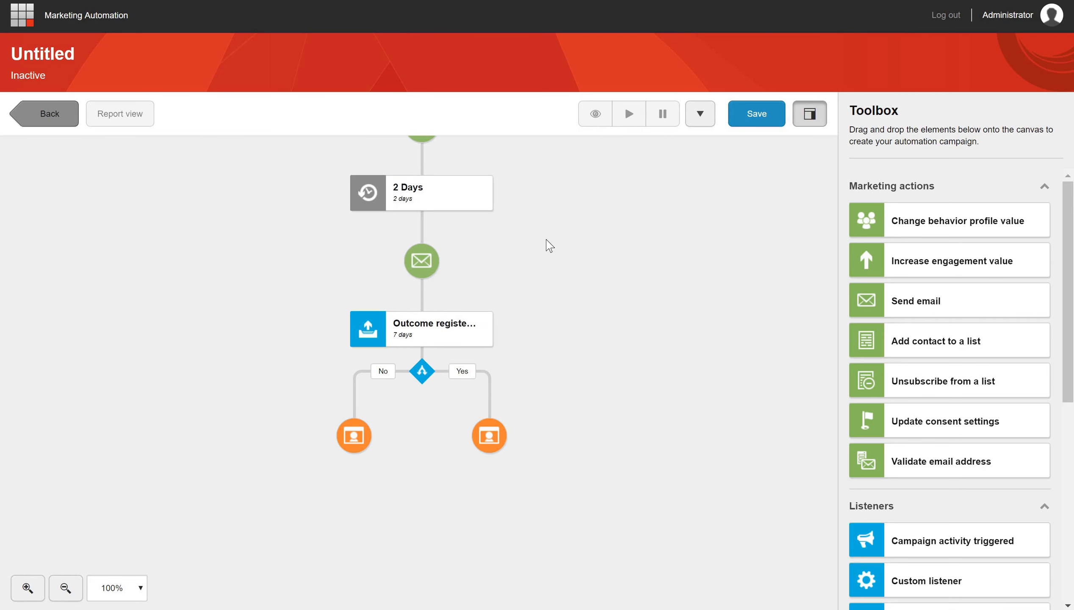
pyautogui.scroll(5, 550, 320)
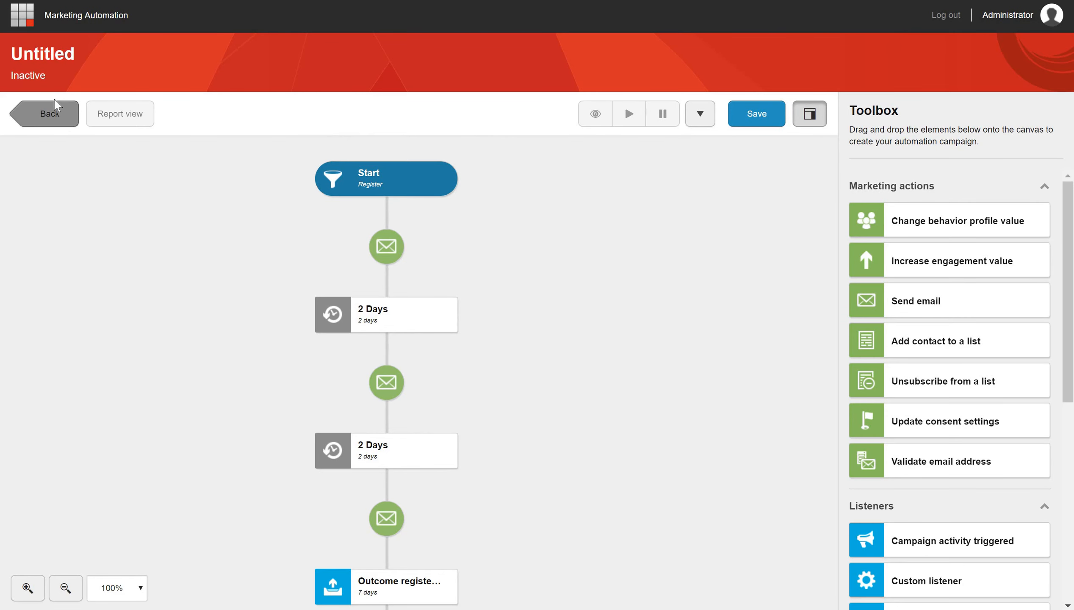
pyautogui.click(50, 114)
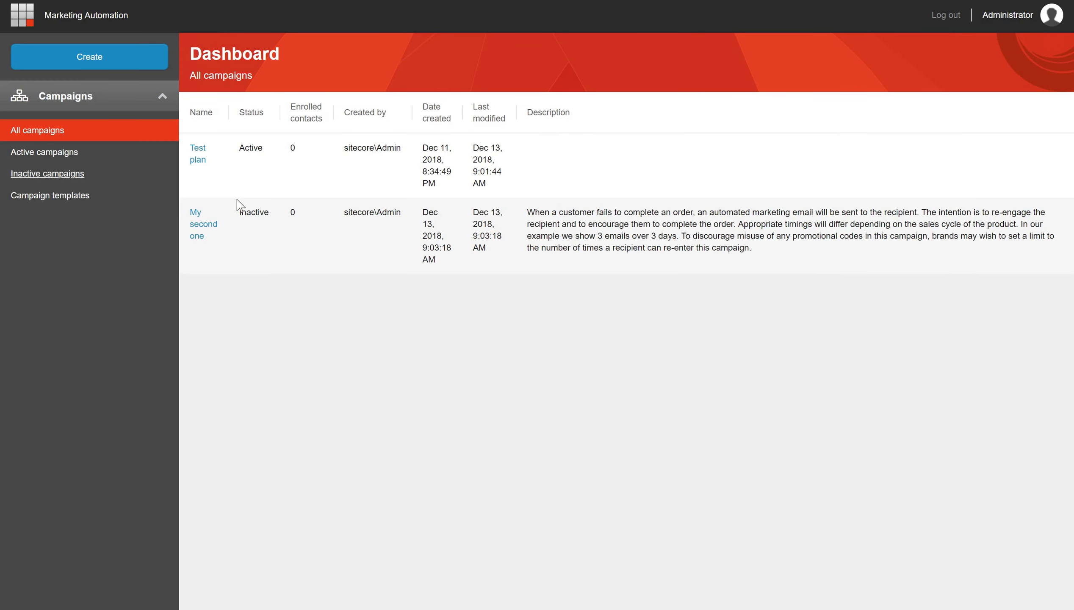
pyautogui.click(100, 196)
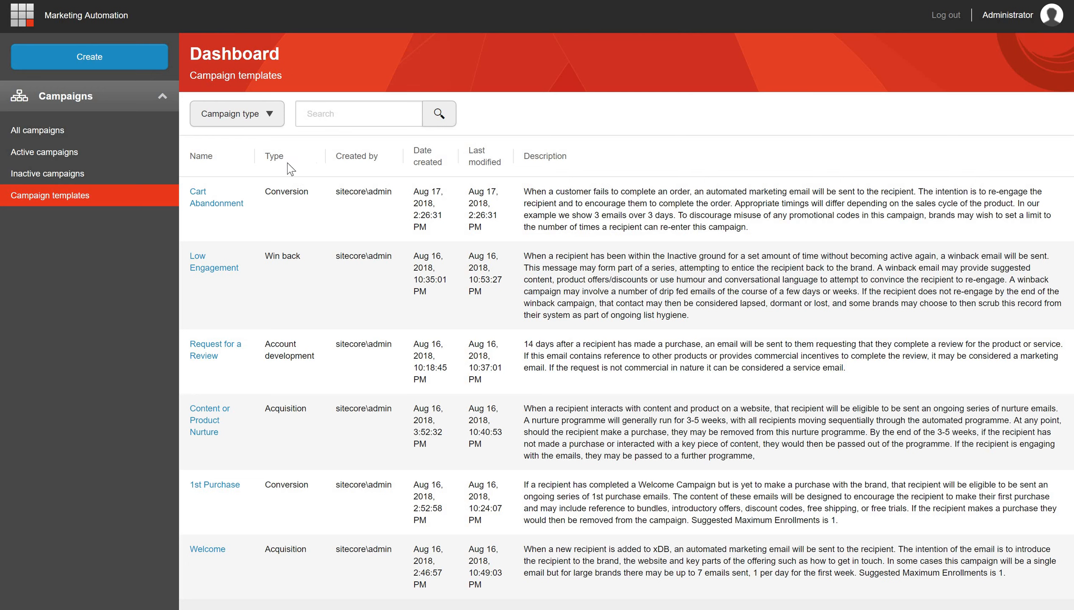
pyautogui.click(92, 53)
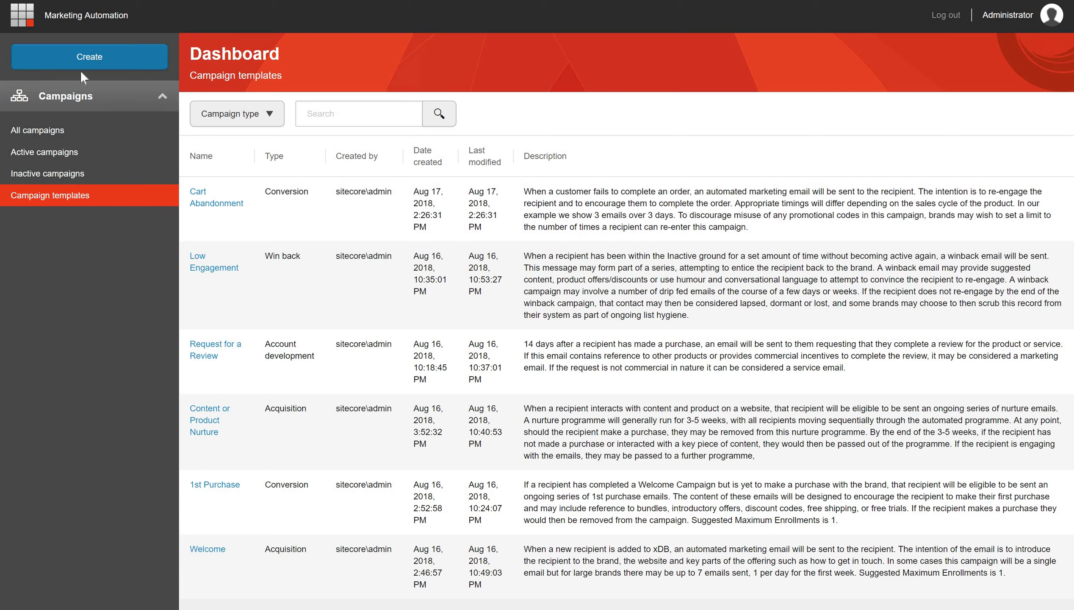
pyautogui.click(45, 124)
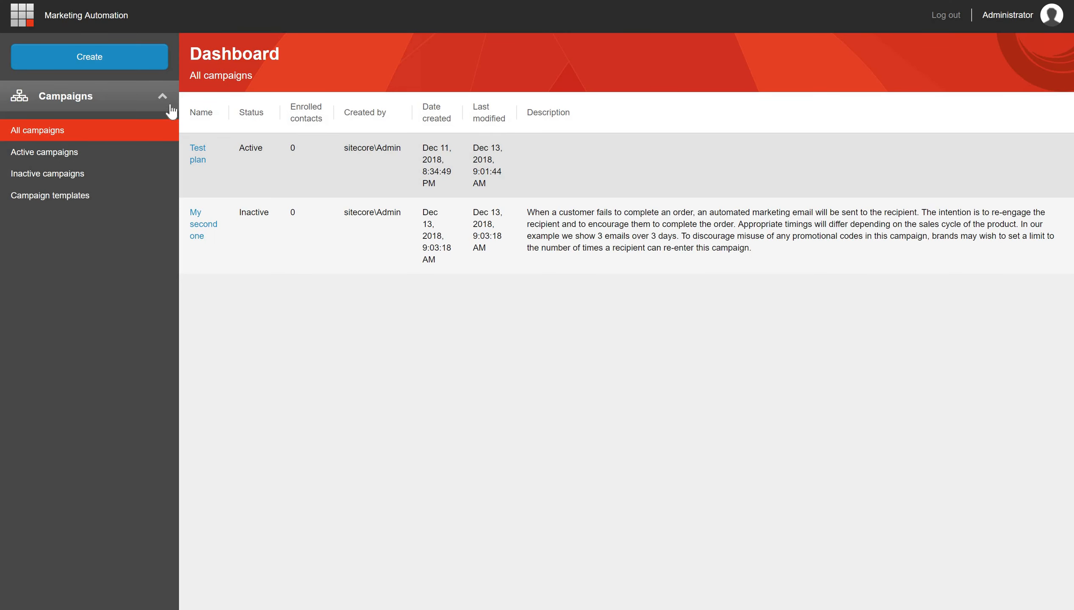
# - Create a blank automation campaign and add a Send email element followed by an Add contact to a list element
pyautogui.click(150, 56)
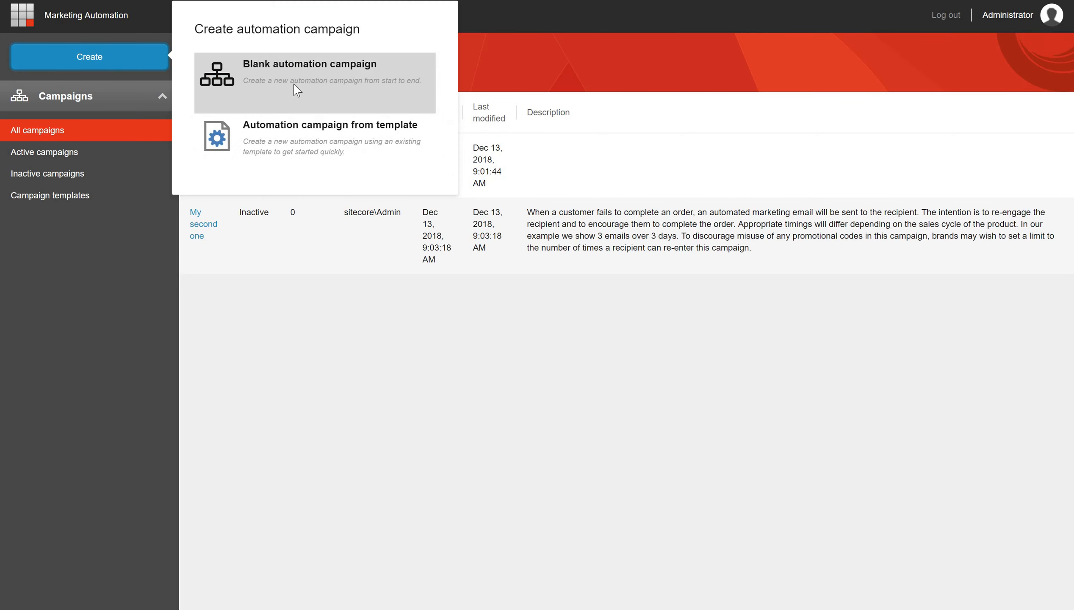
pyautogui.click(294, 91)
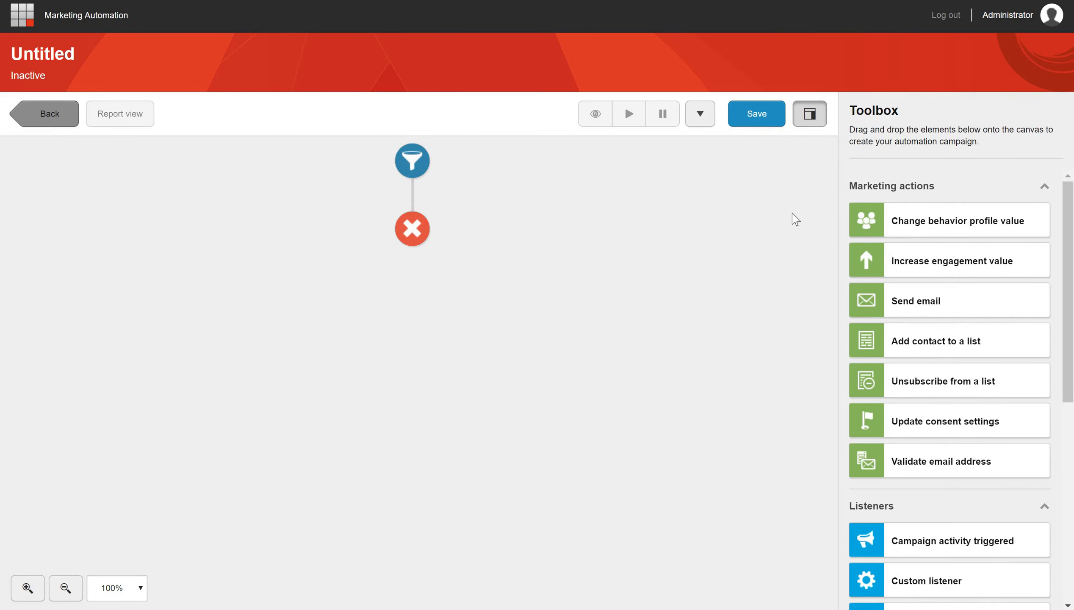
pyautogui.moveTo(939, 310); pyautogui.dragTo(413, 200)
pyautogui.moveTo(899, 347); pyautogui.dragTo(412, 264)
# - Begin saving the campaign and limit its maximum enrollments to 5 in the campaign details
pyautogui.click(761, 124)
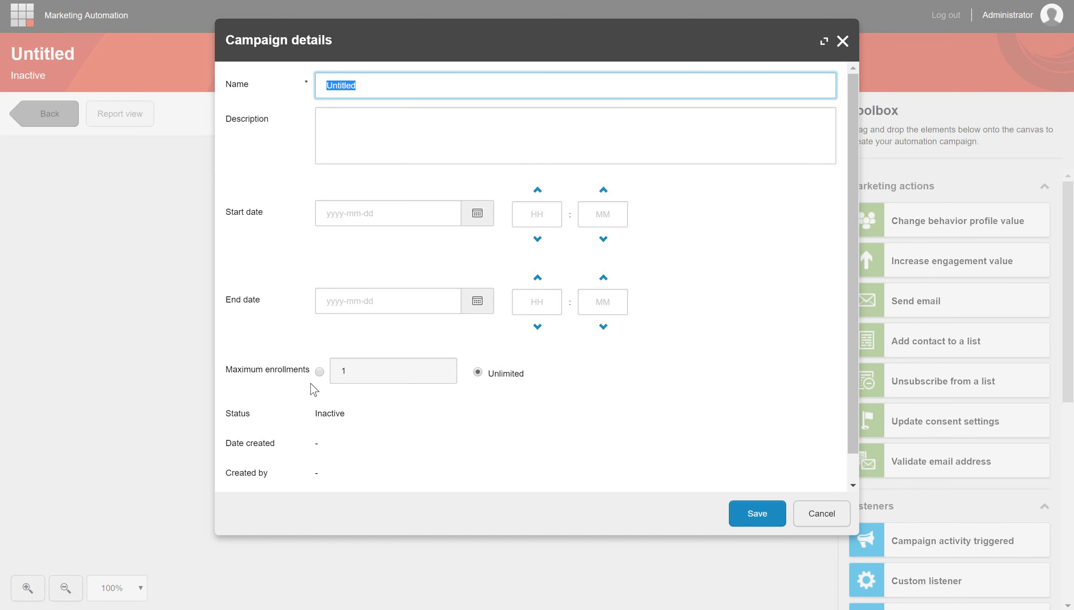
pyautogui.click(371, 376)
pyautogui.moveTo(371, 376); pyautogui.dragTo(283, 375)
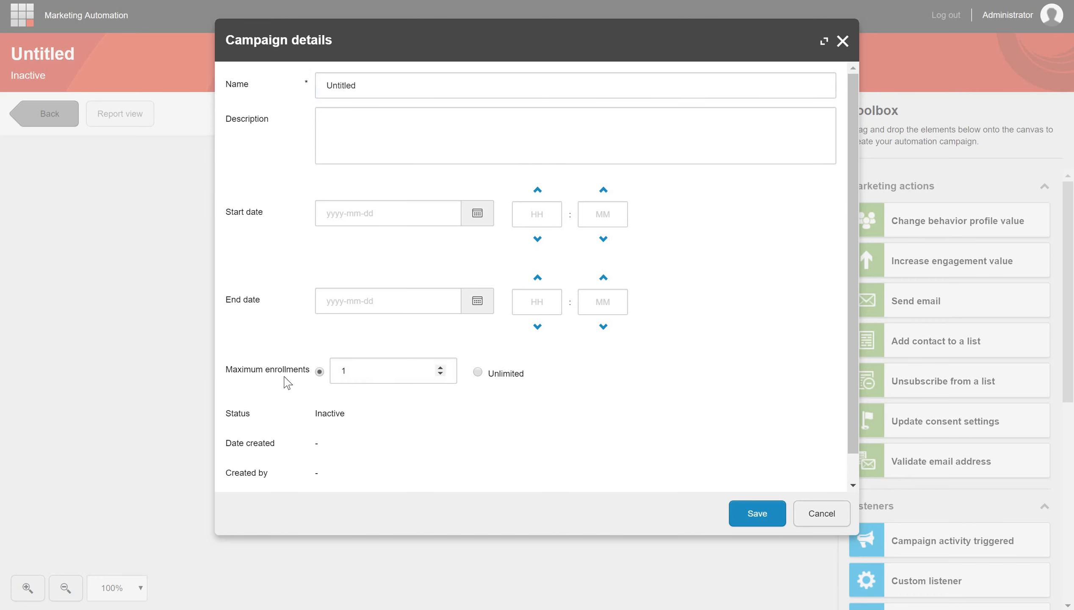
pyautogui.write('5')
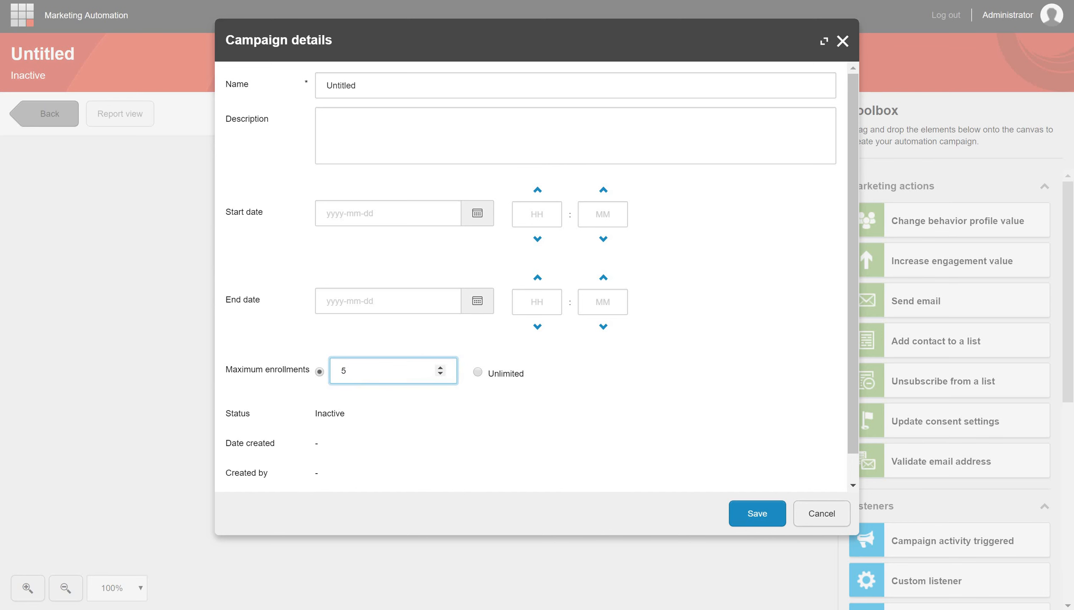
pyautogui.click(409, 433)
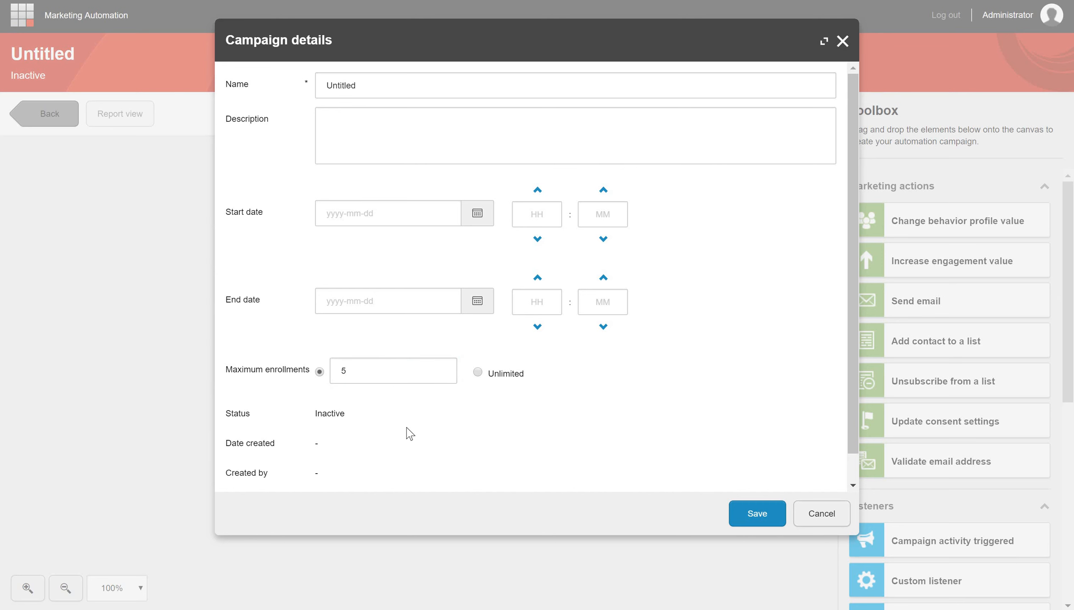
# - Change the maximum enrollments to 1
pyautogui.click(378, 369)
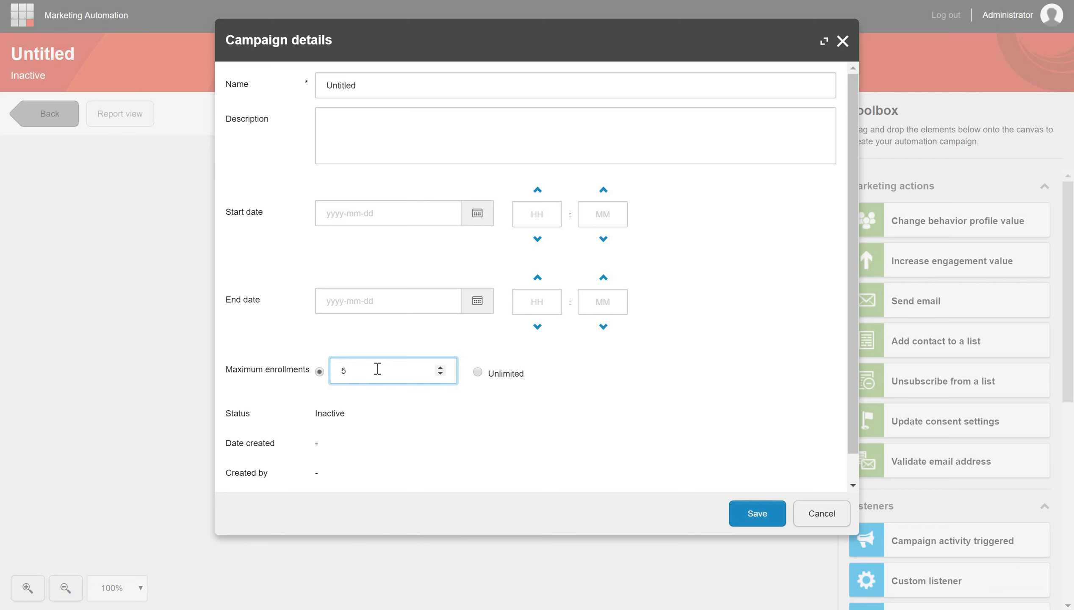
pyautogui.press('BackSpace')
pyautogui.write('1')
# - Name the campaign "Test campaign" and save it
pyautogui.moveTo(353, 85); pyautogui.dragTo(288, 91)
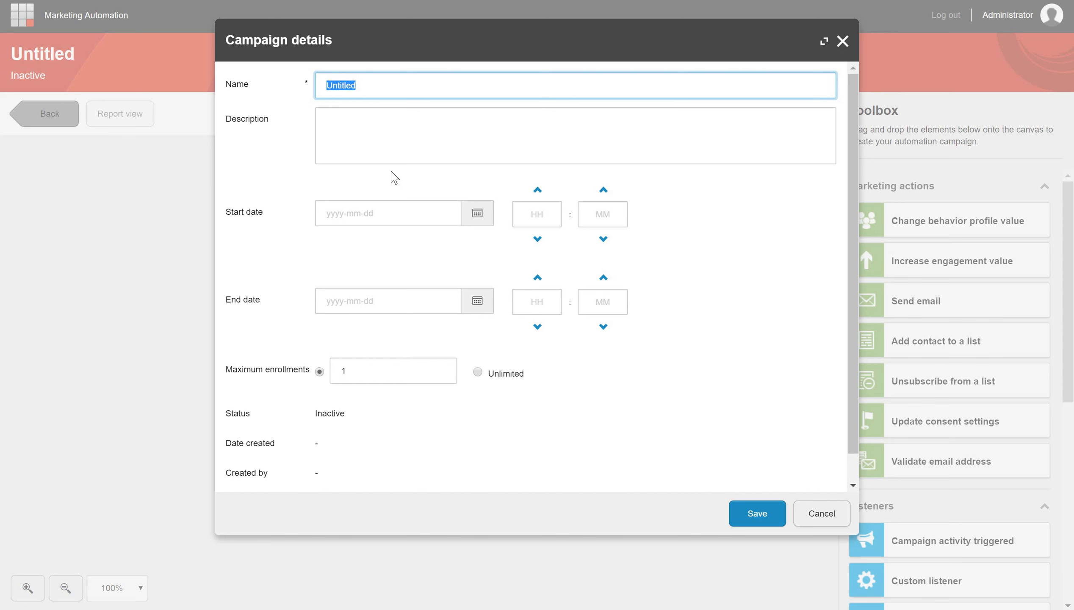
pyautogui.write('Test campaign')
pyautogui.press('Return')
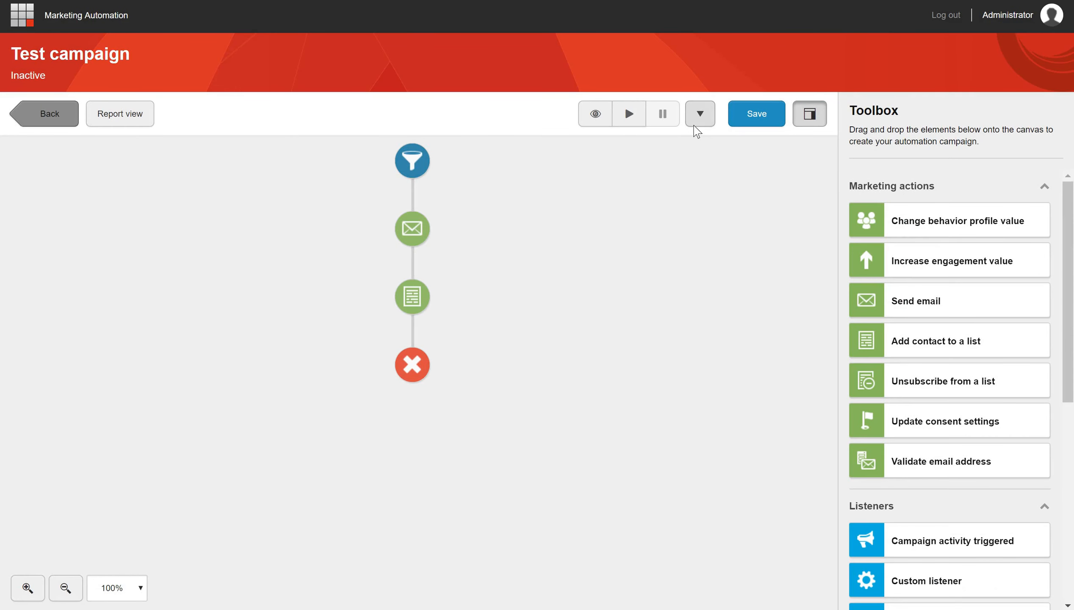
# - Check the campaign type options offered when saving Test campaign as a template, and cancel without saving the template
pyautogui.click(701, 116)
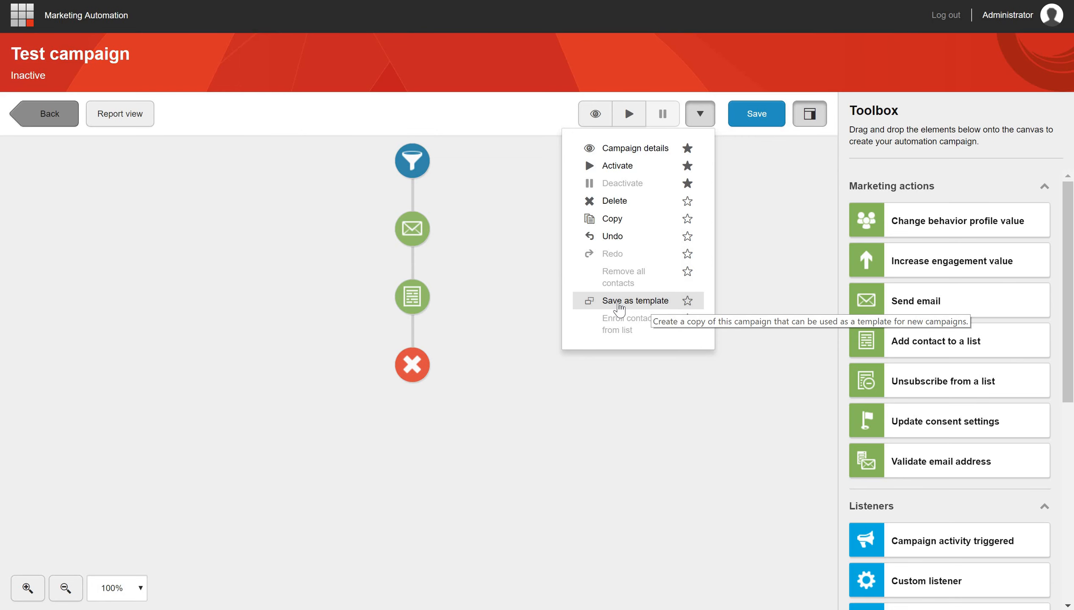
pyautogui.click(619, 304)
pyautogui.click(359, 194)
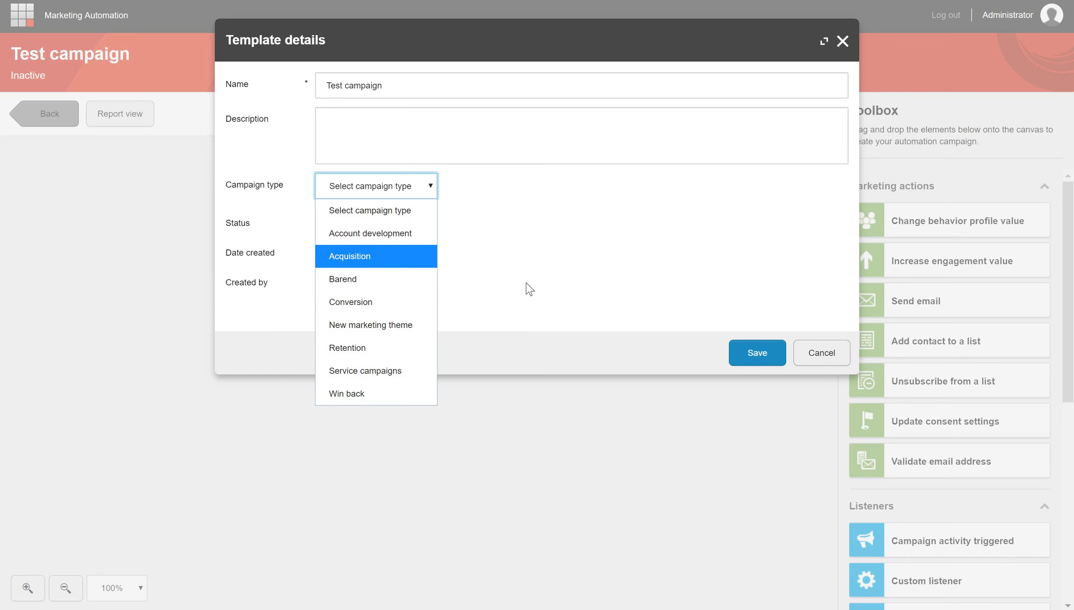
pyautogui.click(806, 350)
pyautogui.click(810, 352)
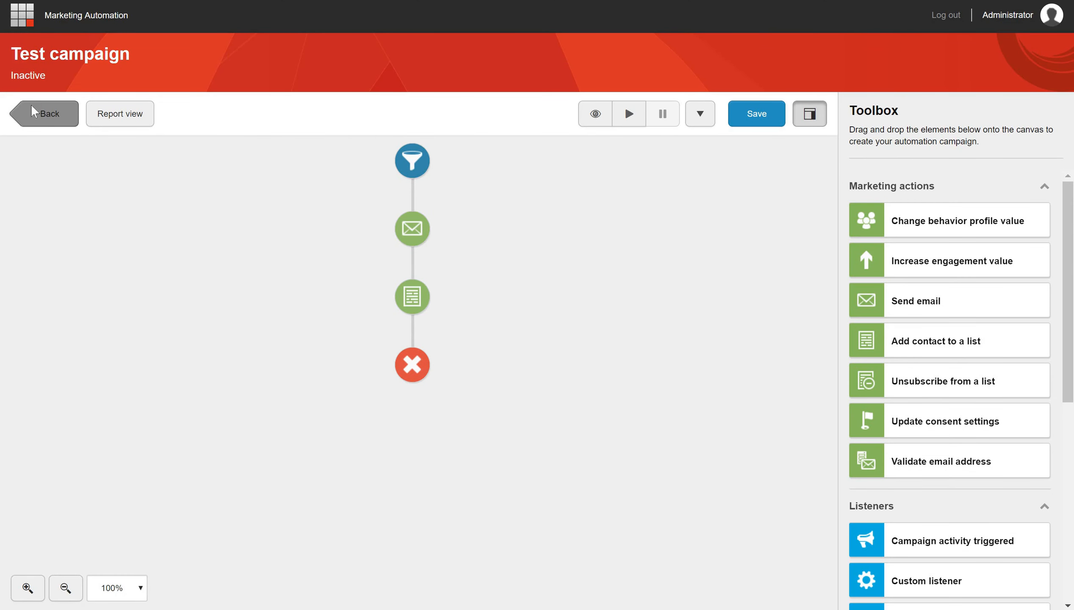
# - Open the Test plan campaign and enroll the contacts from Test list in it
pyautogui.click(50, 121)
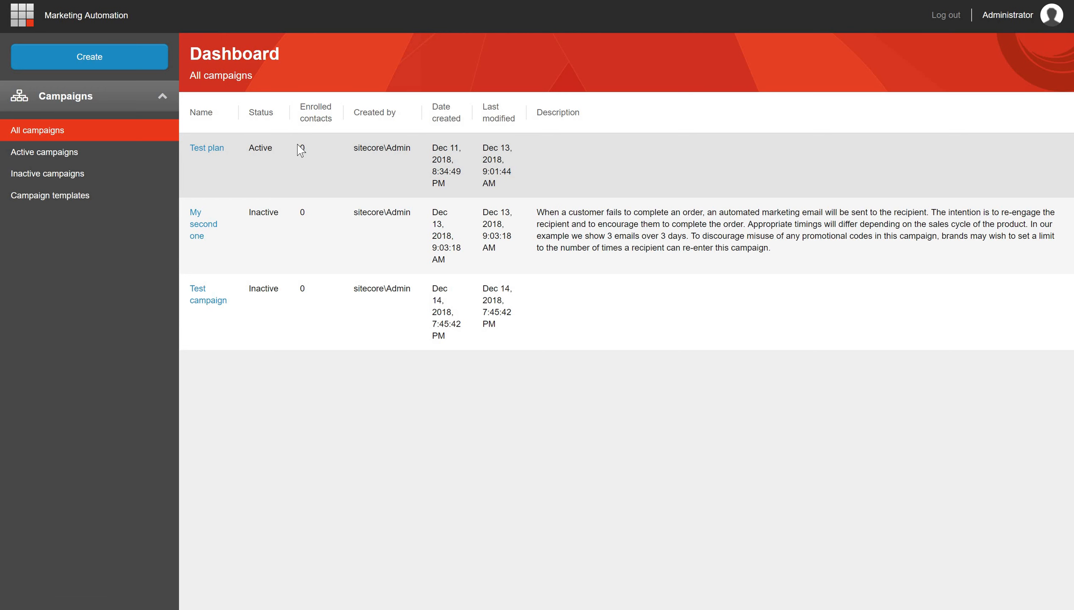
pyautogui.click(206, 149)
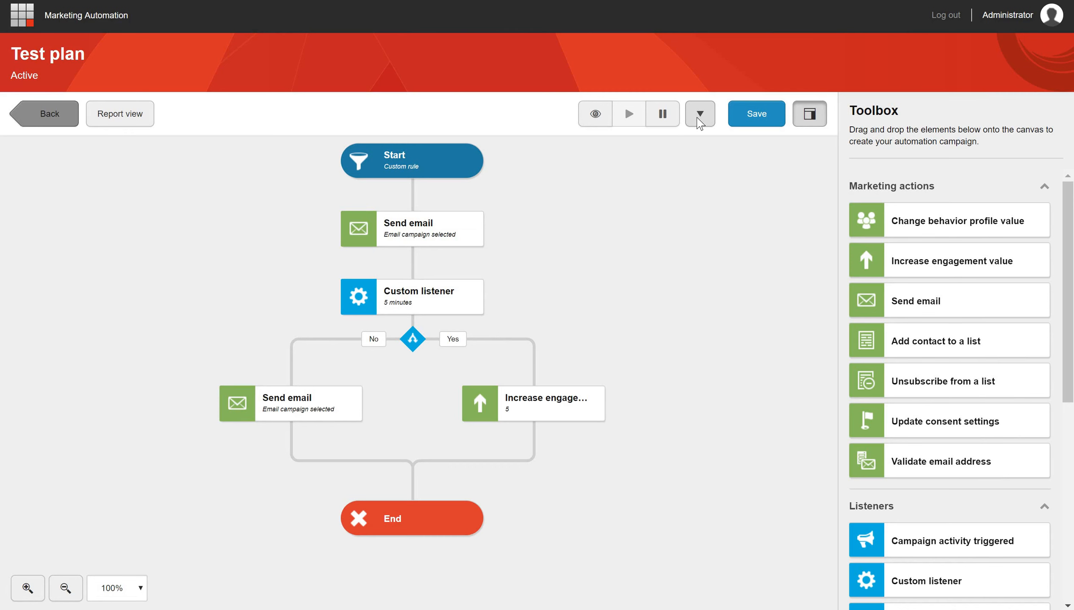
pyautogui.click(699, 115)
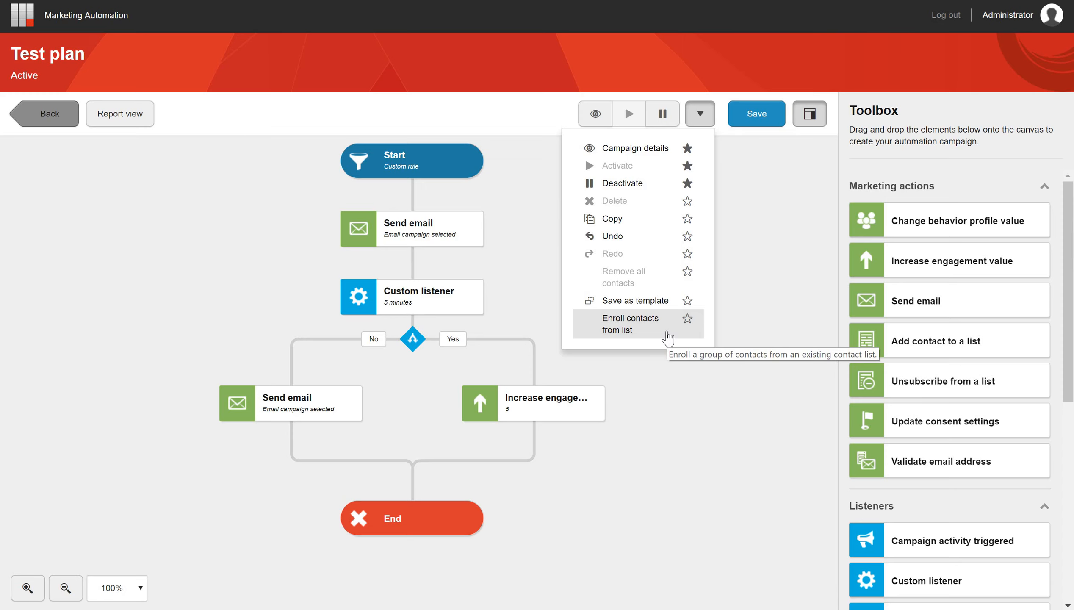
pyautogui.click(667, 337)
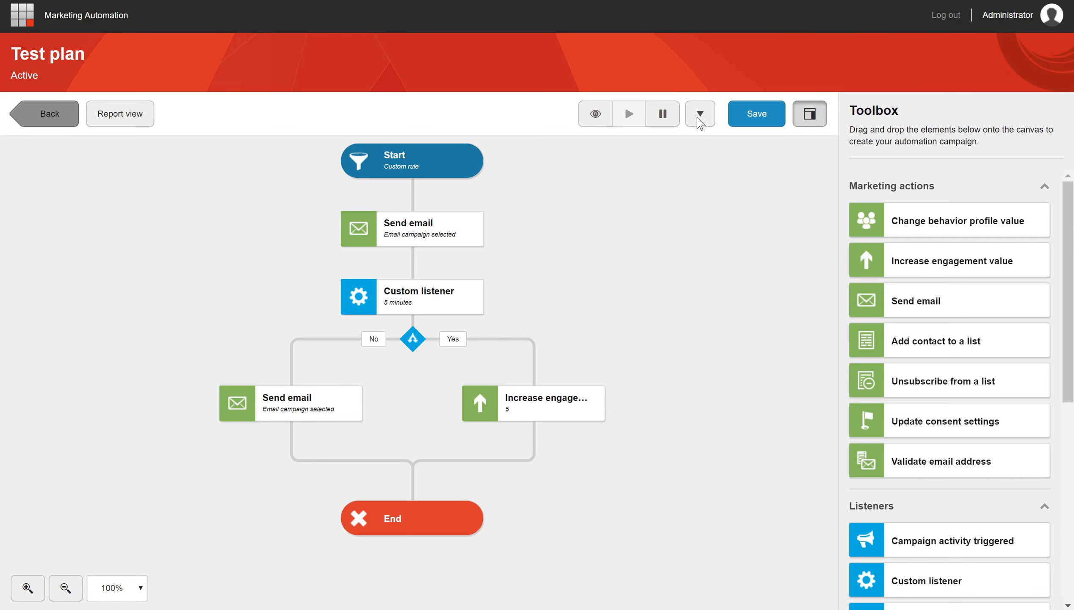
pyautogui.click(699, 114)
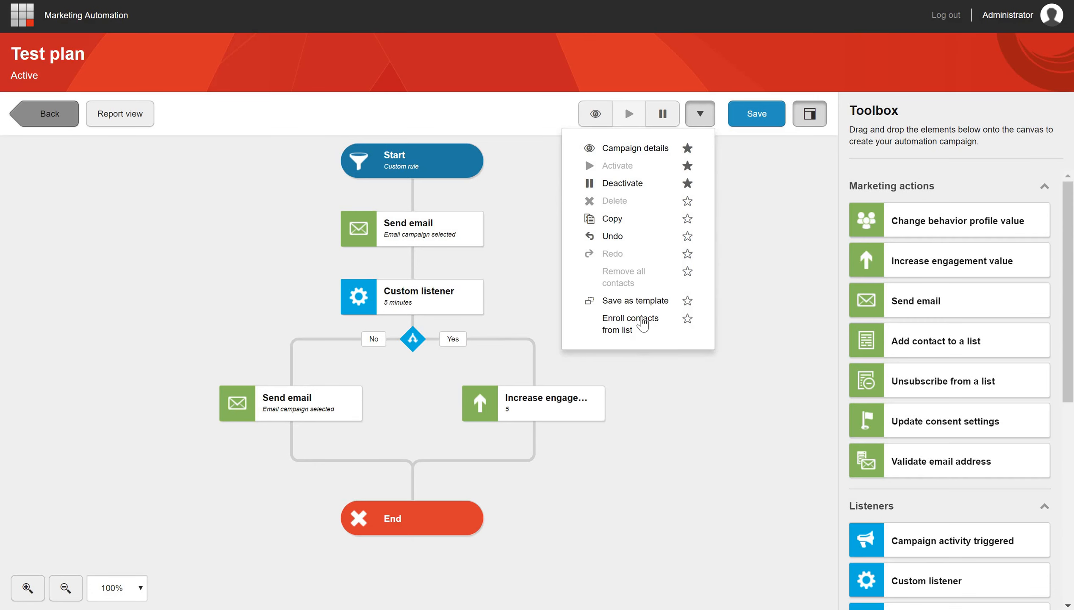
pyautogui.click(642, 323)
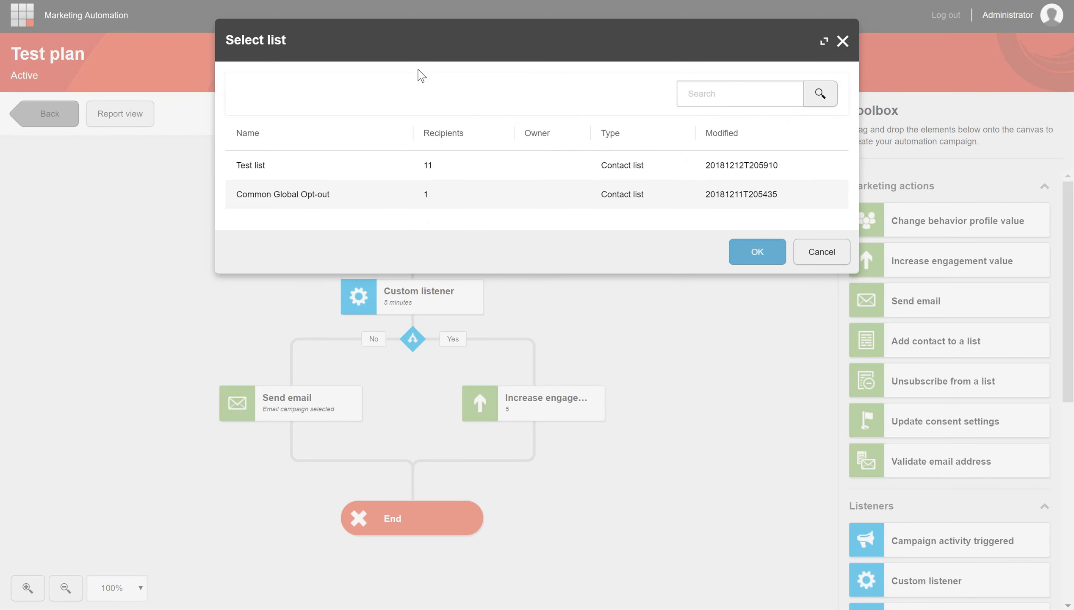
pyautogui.click(252, 167)
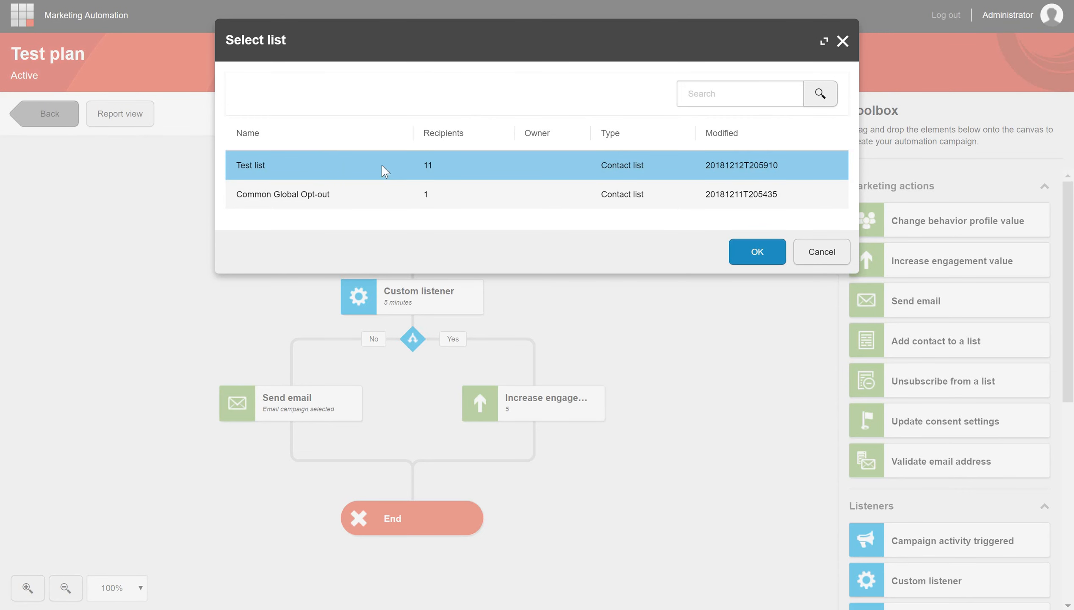
pyautogui.click(765, 256)
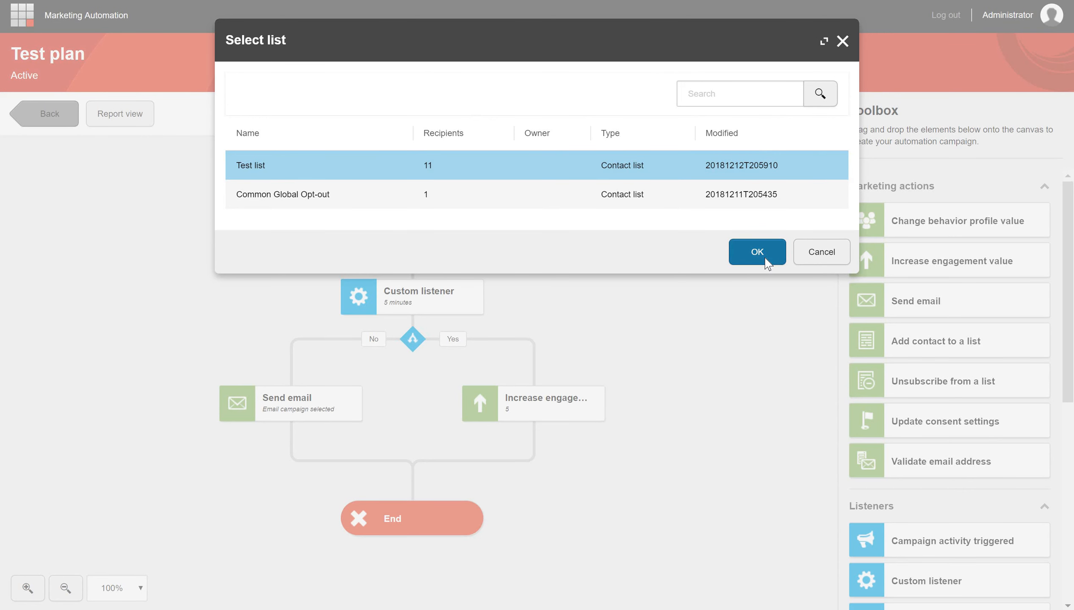
pyautogui.click(650, 235)
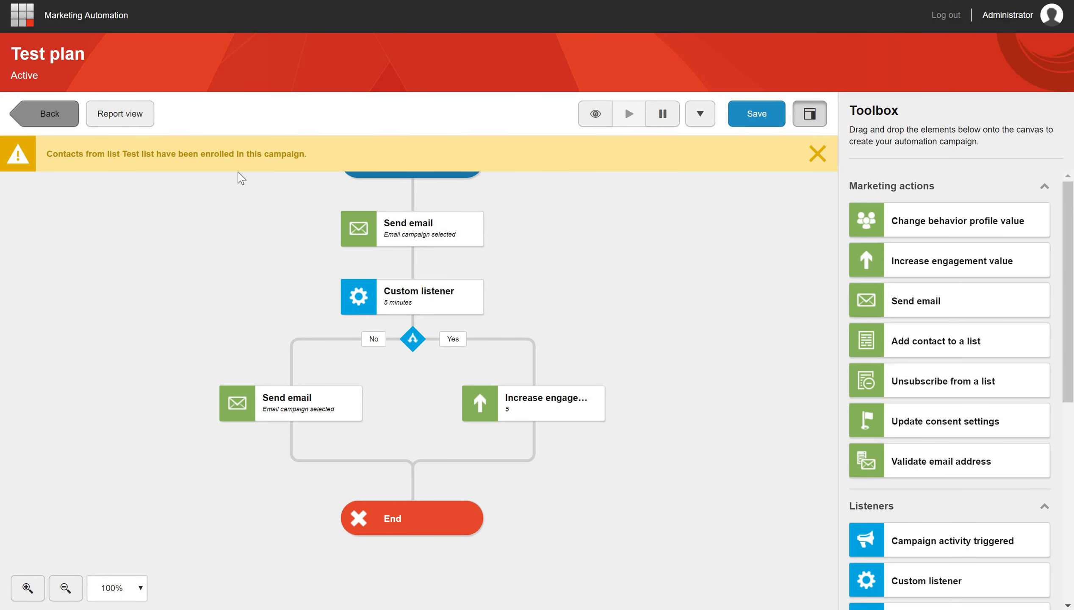
# - Show Test plan's report view to examine the contact counts for each campaign element
pyautogui.click(114, 116)
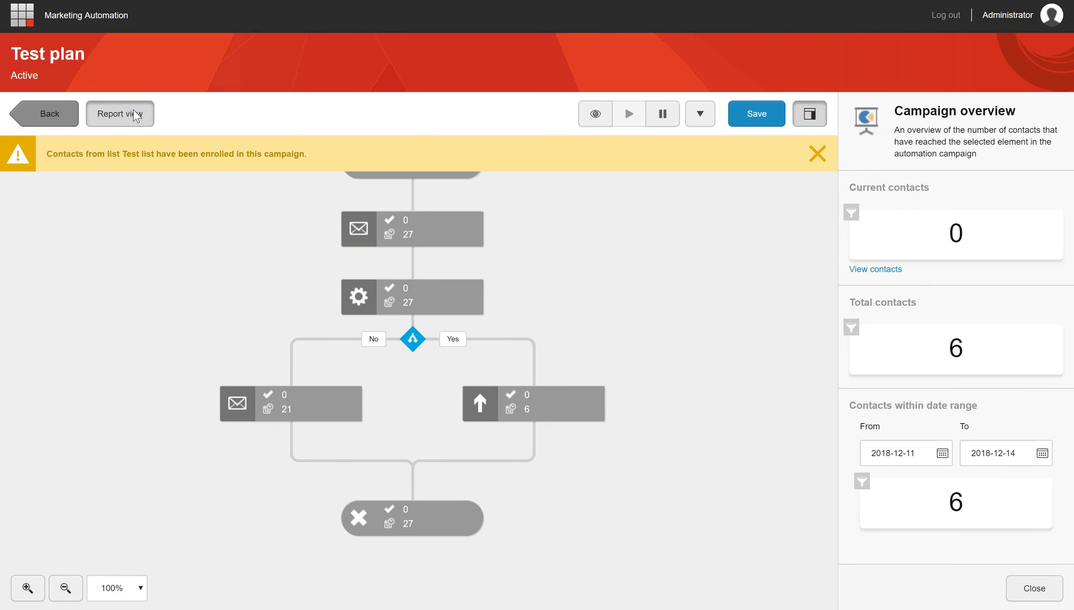
pyautogui.click(136, 116)
pyautogui.click(137, 116)
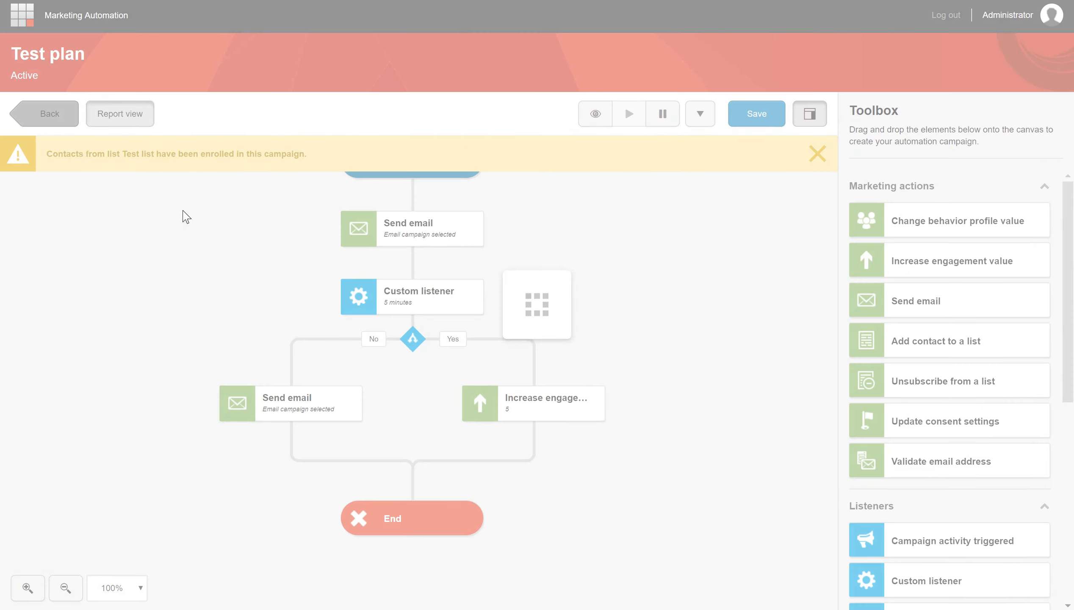
pyautogui.click(819, 158)
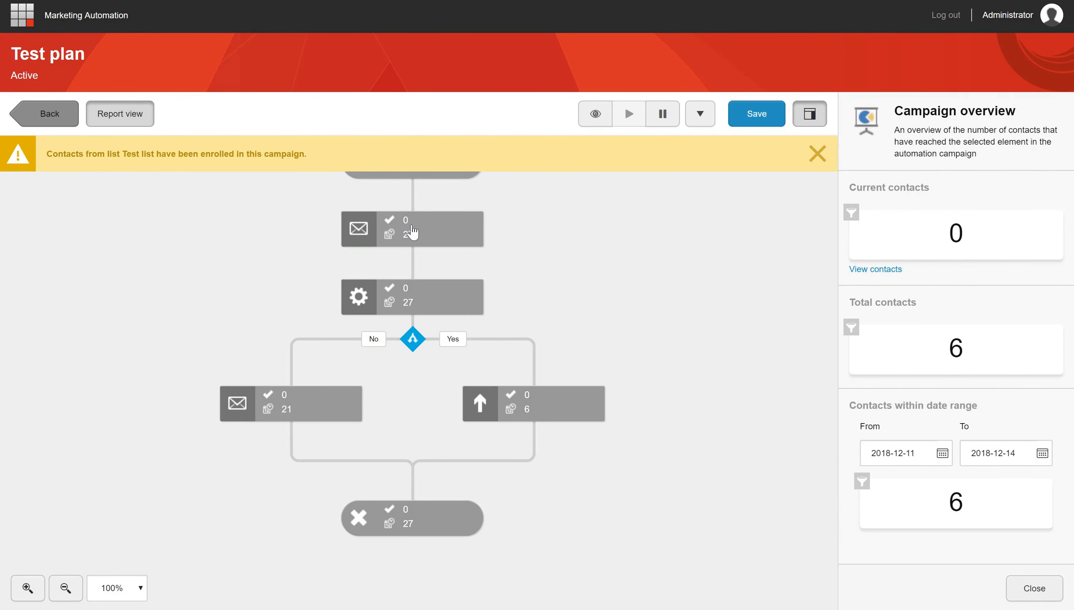
# - Reload Test plan's report view and examine the contact counts for the Custom listener element
pyautogui.moveTo(411, 226); pyautogui.dragTo(192, 190)
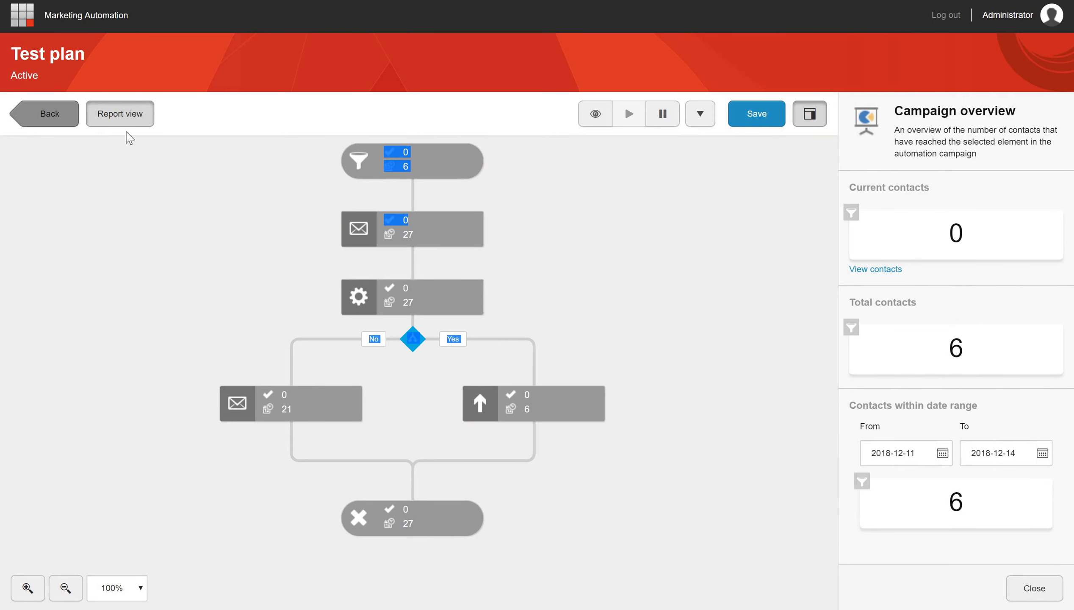
pyautogui.click(122, 116)
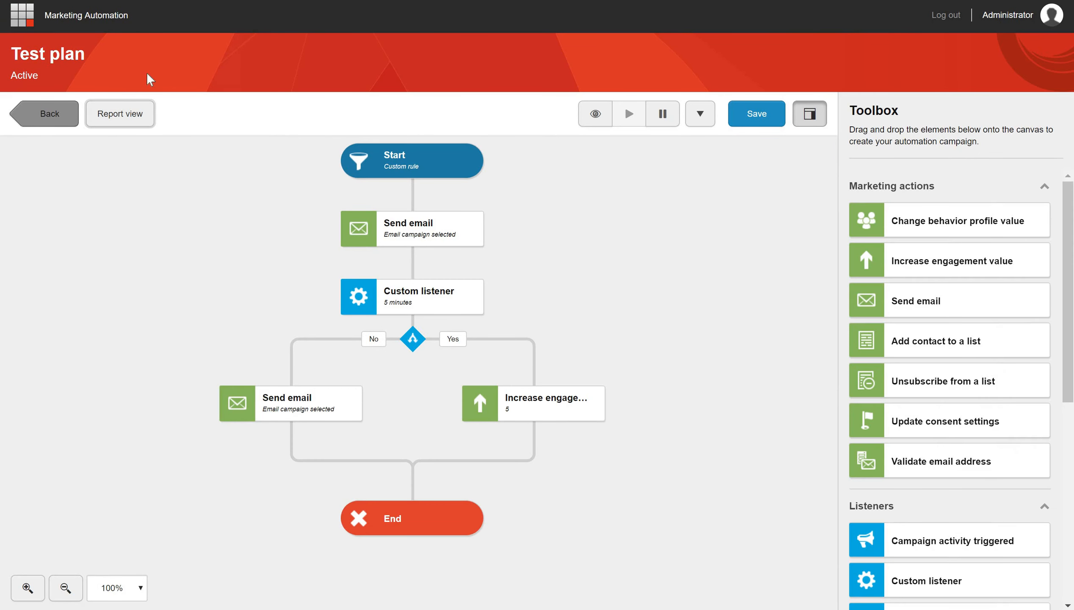
pyautogui.click(124, 119)
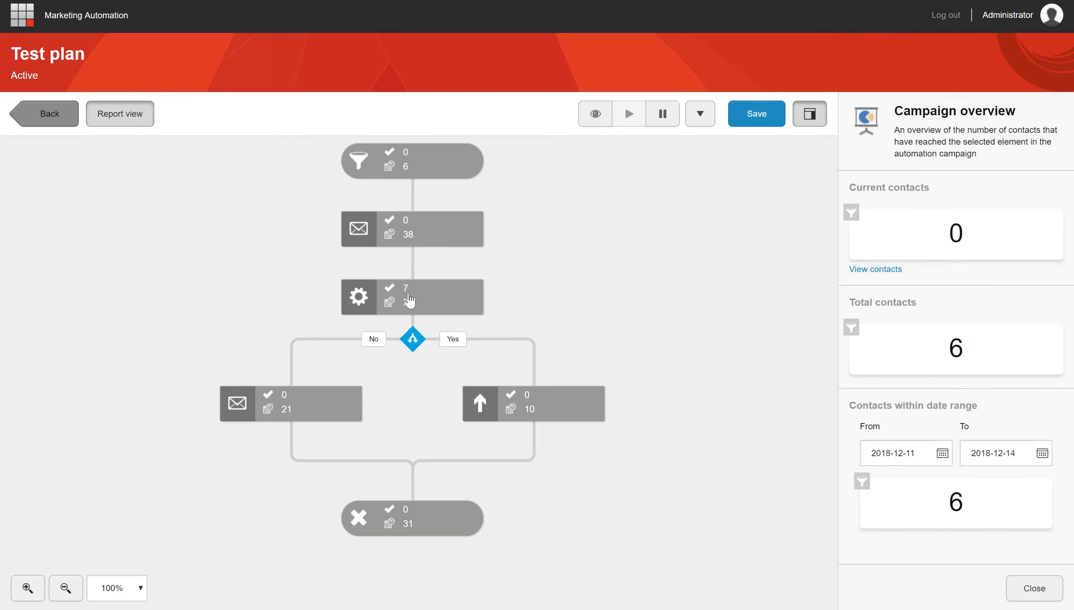
pyautogui.click(443, 299)
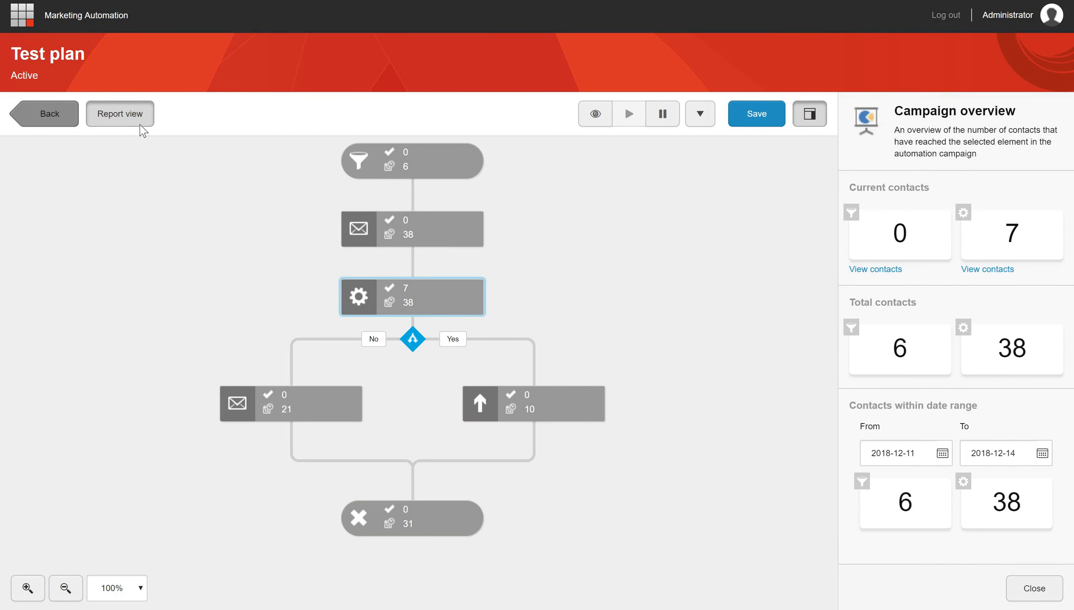
# - Check Test plan's enrolled contacts in the list of all campaigns, and reopen the campaign's report view
pyautogui.click(50, 113)
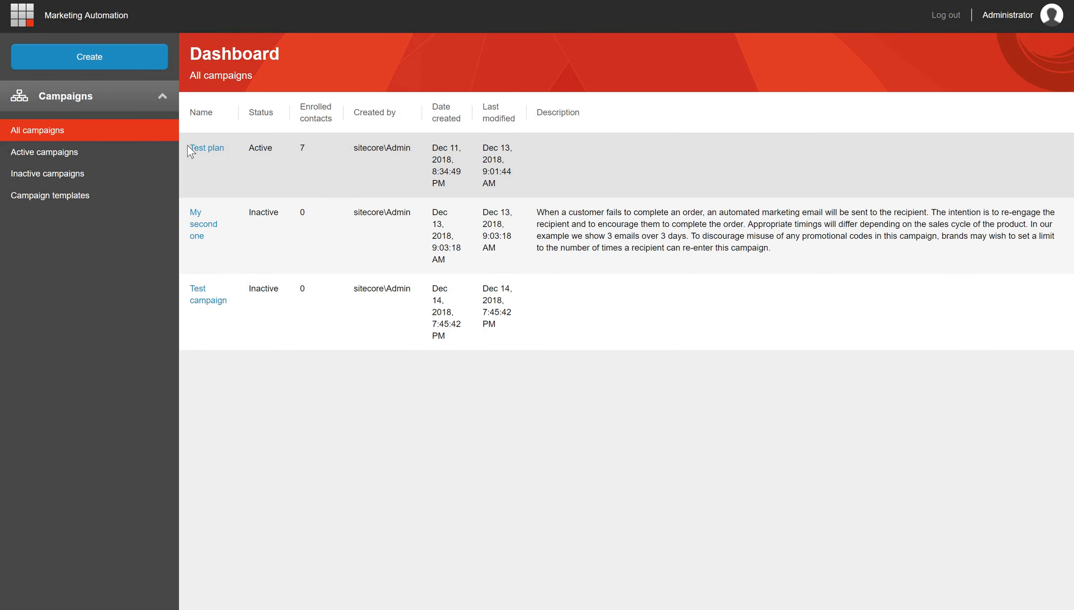
pyautogui.click(204, 150)
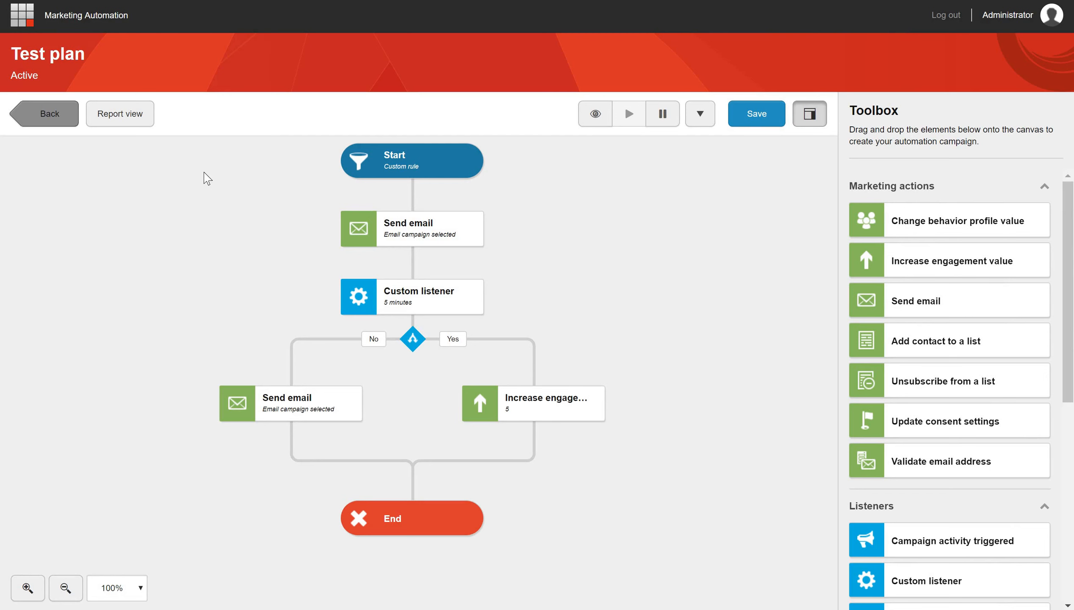
pyautogui.click(139, 124)
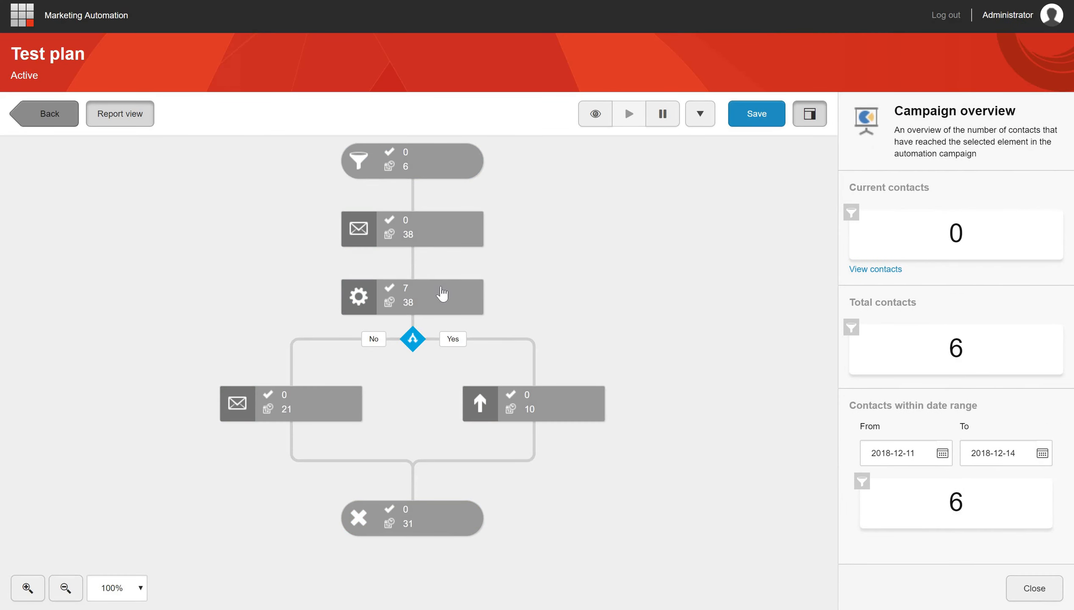
# - Remove the first listed contact currently in the Custom listener element from the Test plan campaign
pyautogui.click(442, 293)
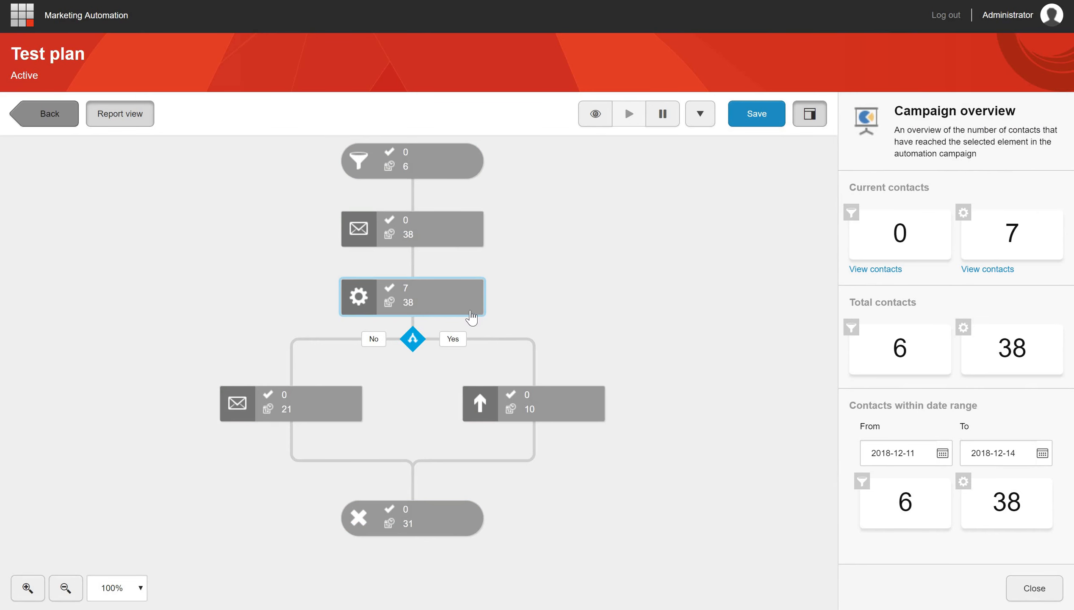
pyautogui.click(990, 270)
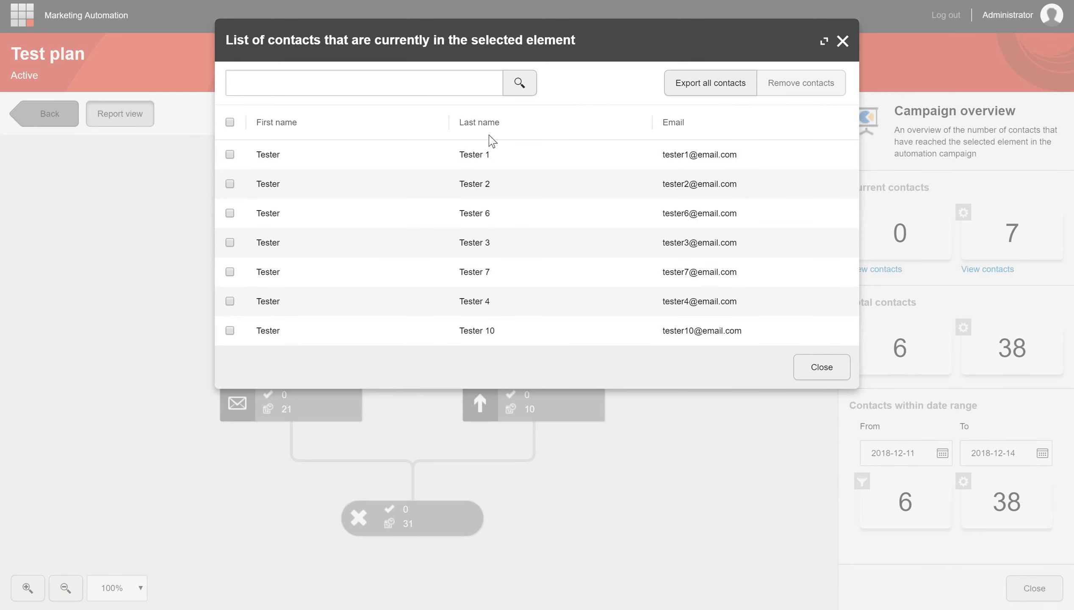
pyautogui.click(229, 156)
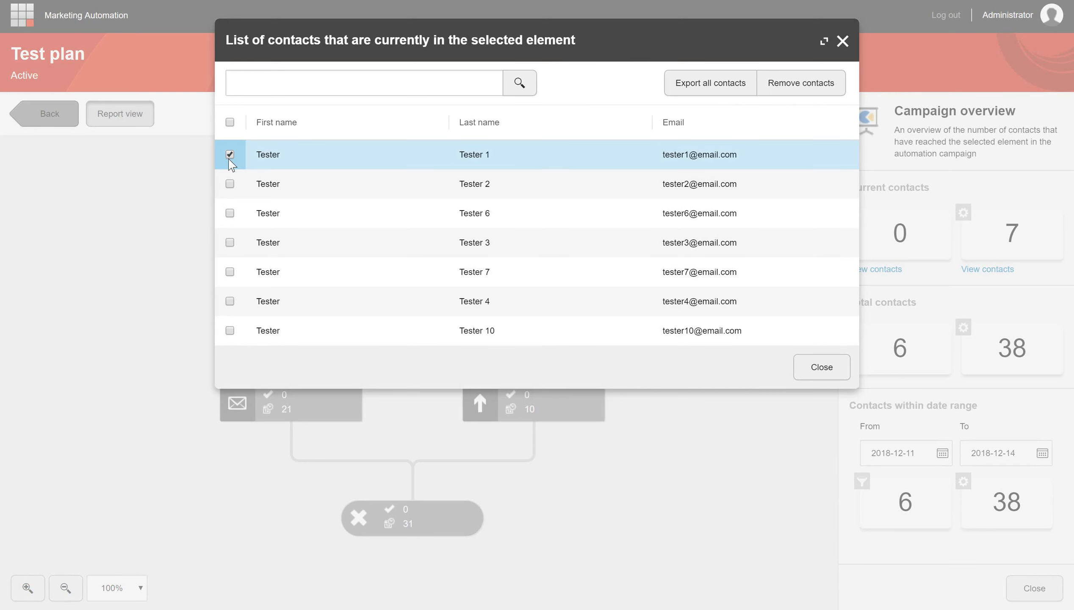
pyautogui.click(801, 86)
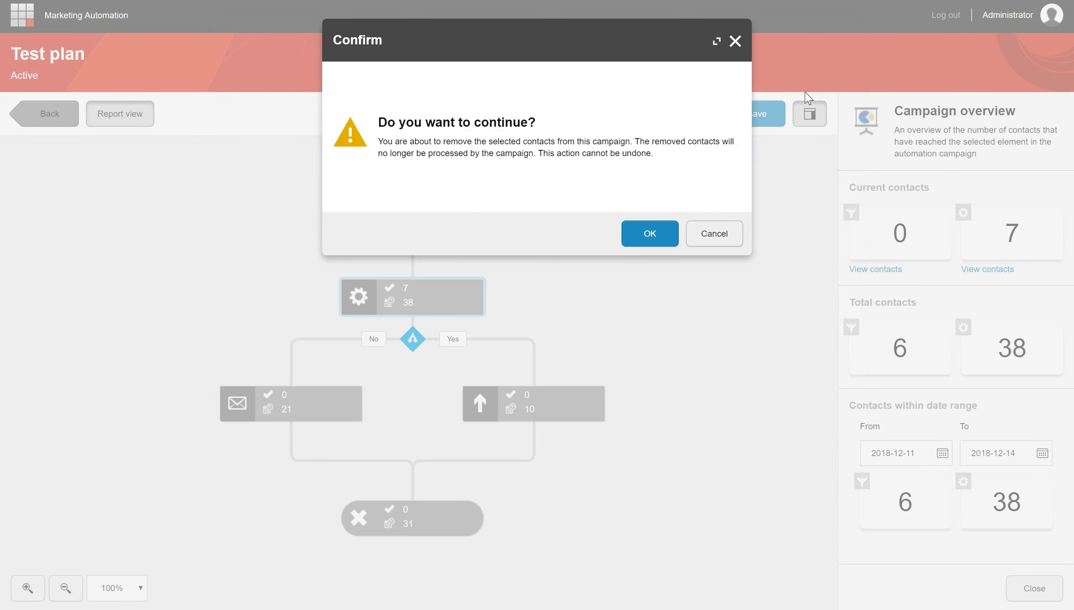
pyautogui.click(649, 235)
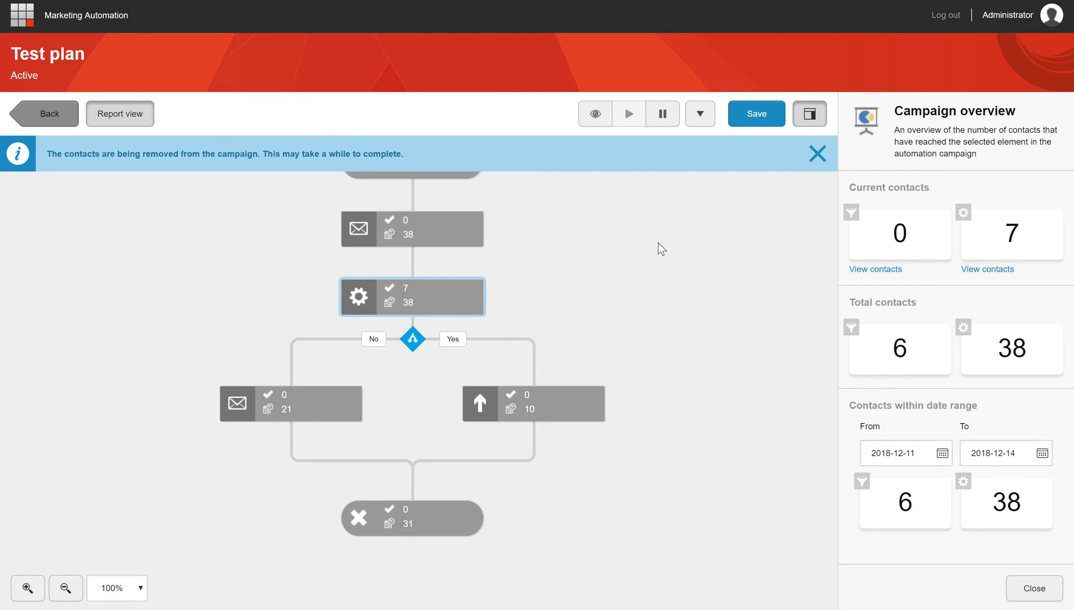
pyautogui.click(820, 156)
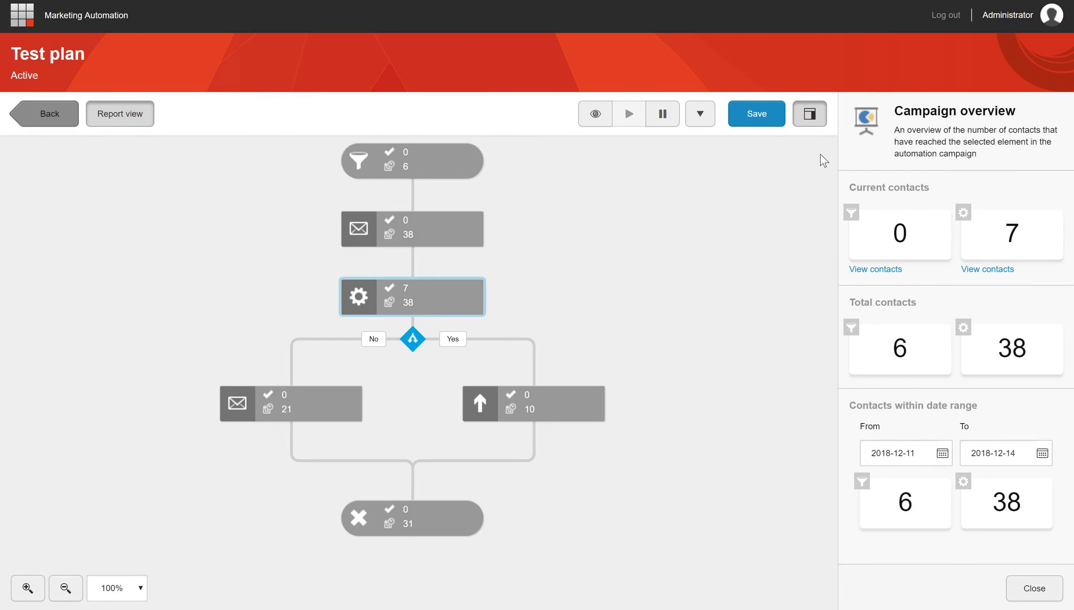
# - Examine the additional campaign actions offered for Test plan, and return to the list of all campaigns
pyautogui.click(699, 117)
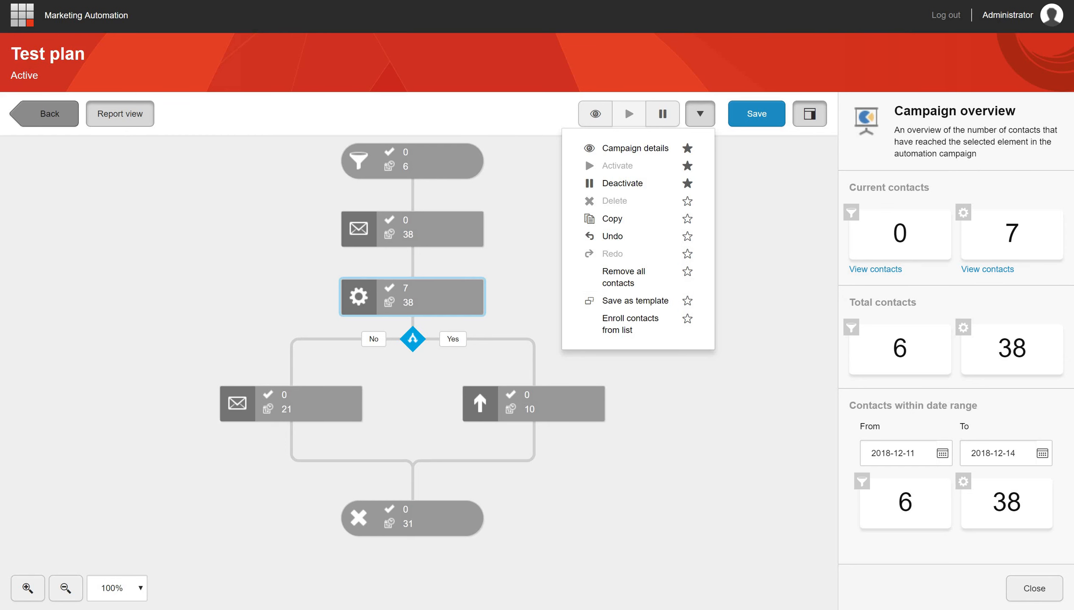
pyautogui.click(127, 158)
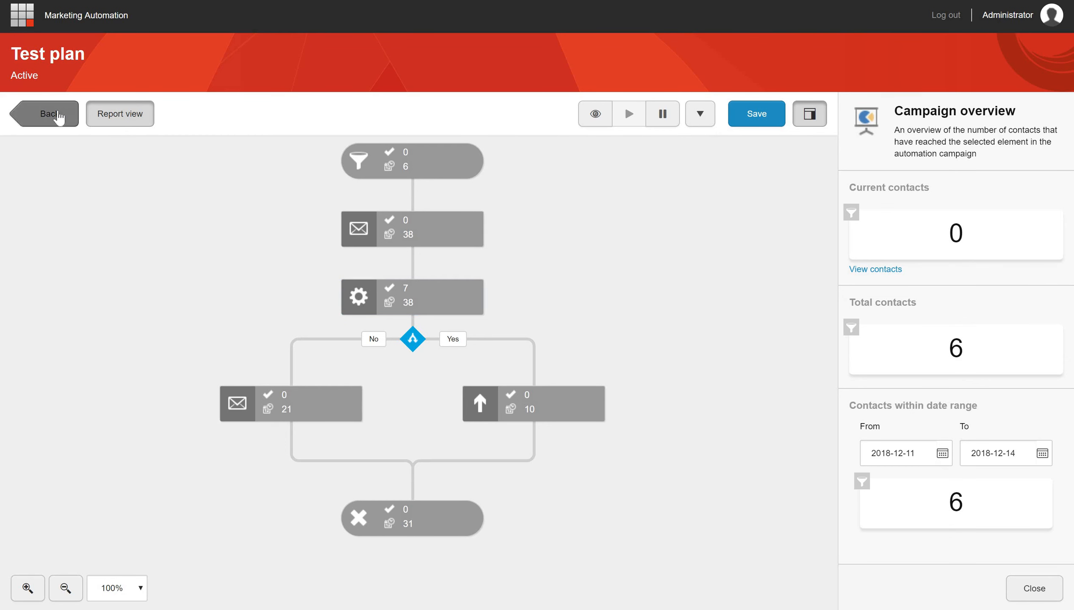
pyautogui.click(57, 113)
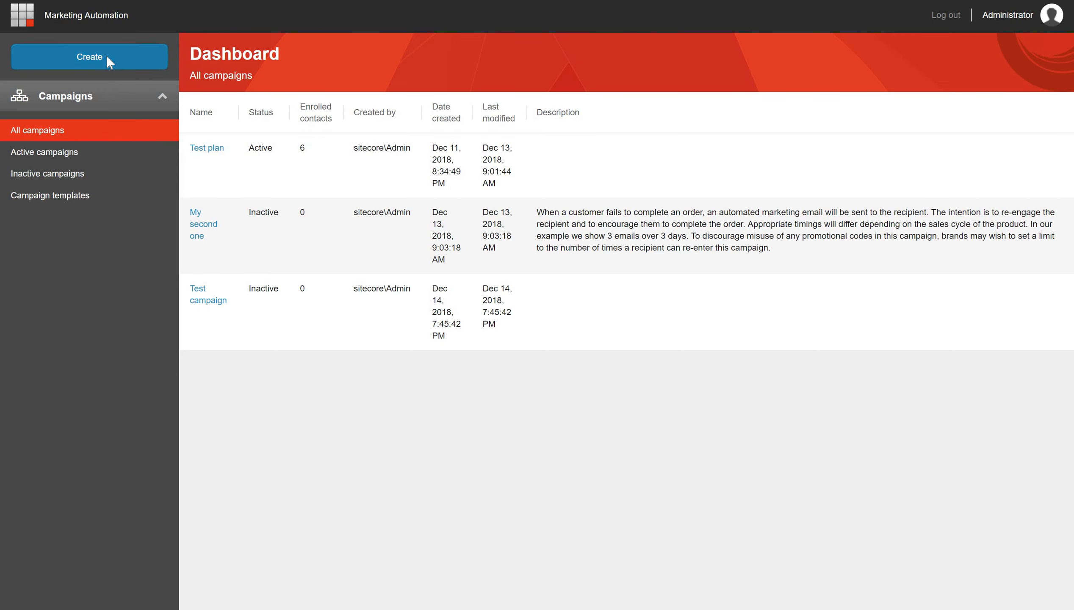
# - Create a blank automation campaign with a Send email element followed by an Add contact to a list element
pyautogui.click(107, 55)
pyautogui.click(272, 67)
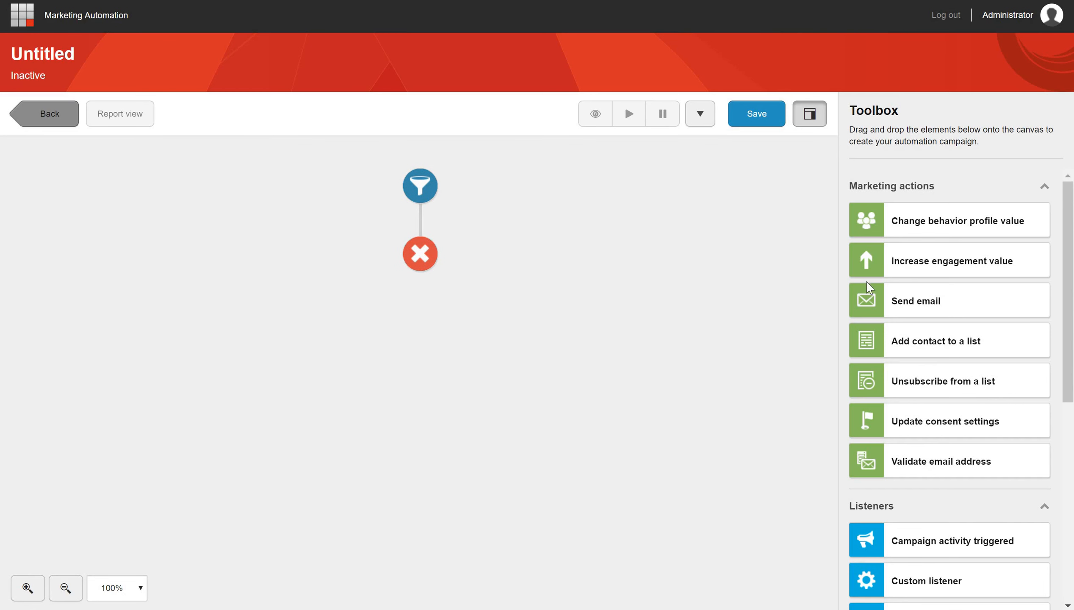
pyautogui.moveTo(892, 315); pyautogui.dragTo(422, 221)
pyautogui.moveTo(896, 333); pyautogui.dragTo(422, 290)
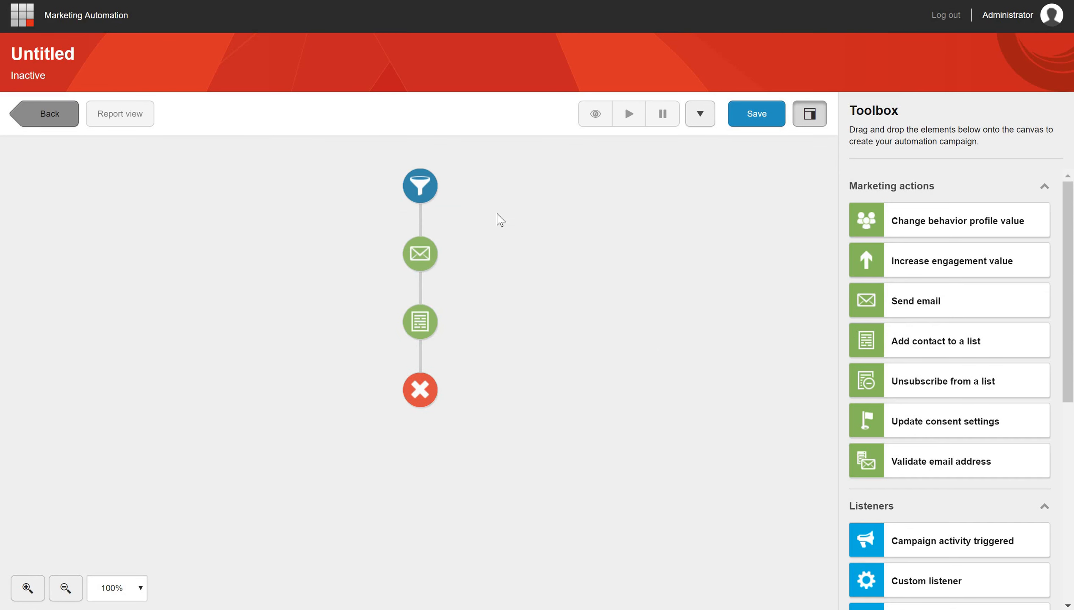
# - Check the Start and Send email settings without configuring them, and save the campaign with the name "Test 1"
pyautogui.click(432, 187)
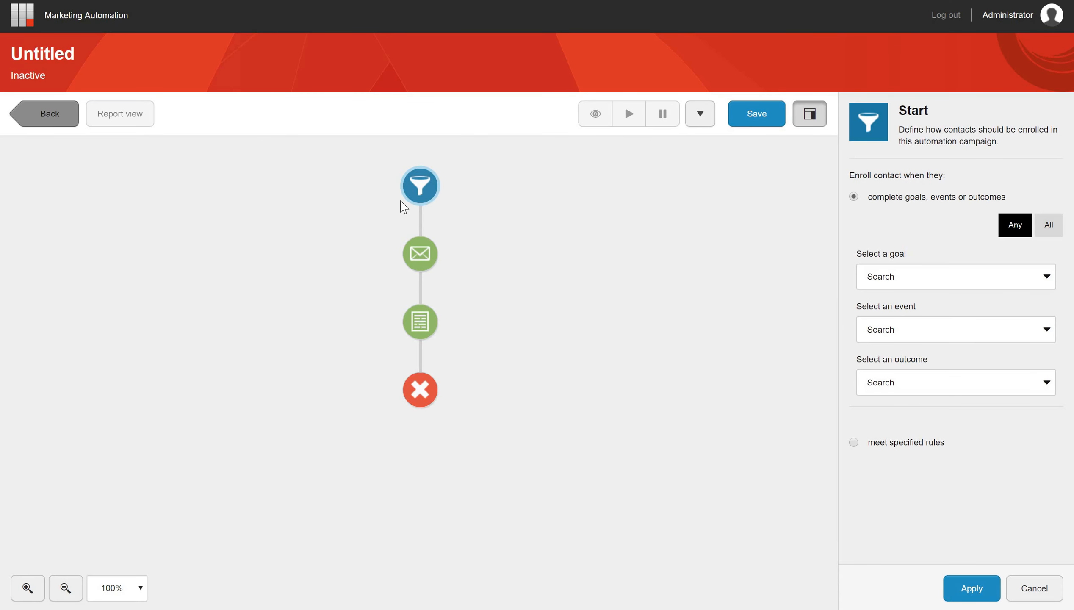
pyautogui.click(435, 248)
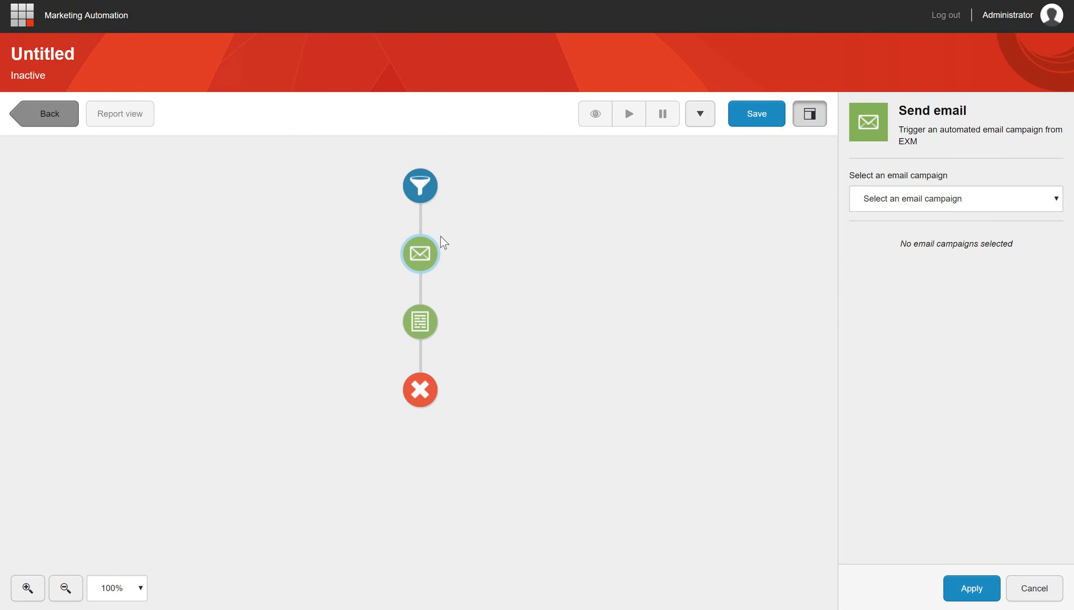
pyautogui.click(772, 122)
pyautogui.write('Test 1')
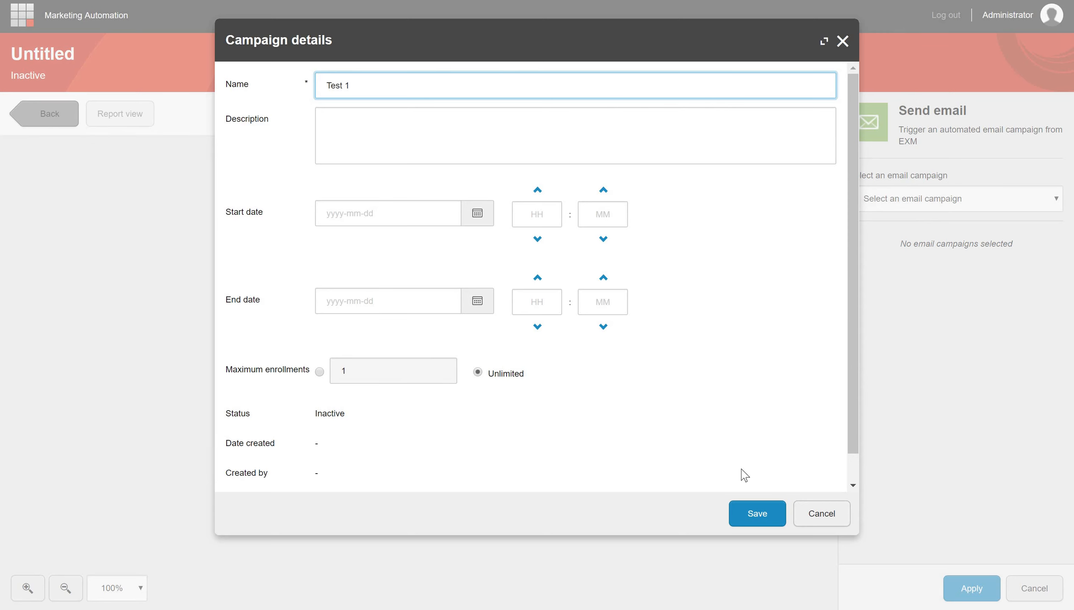
pyautogui.click(765, 522)
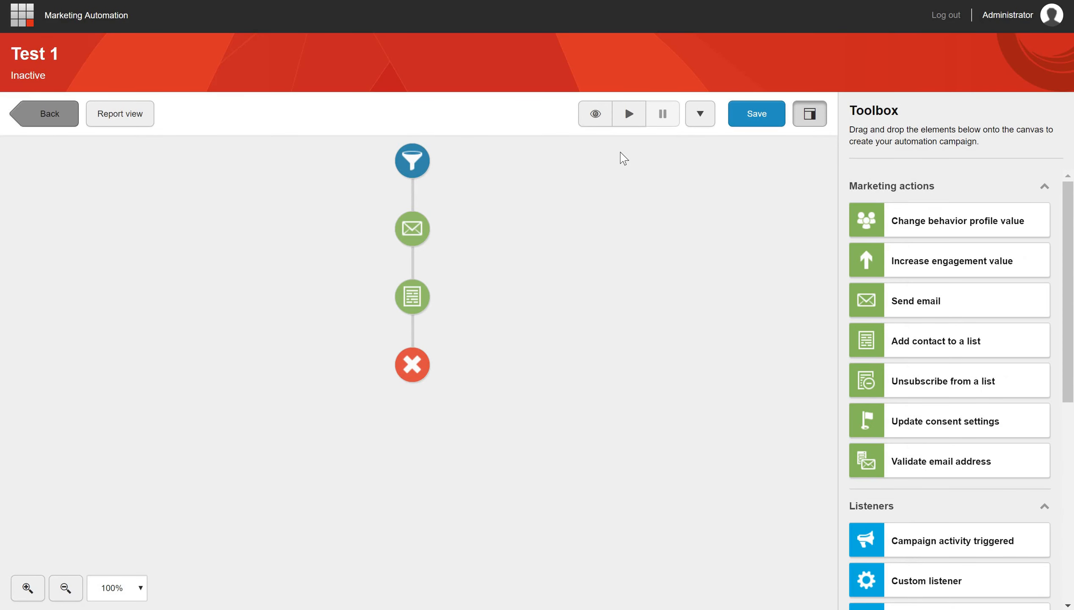
# - Try to activate the Test 1 campaign with its elements unconfigured, and dismiss the notification
pyautogui.click(629, 116)
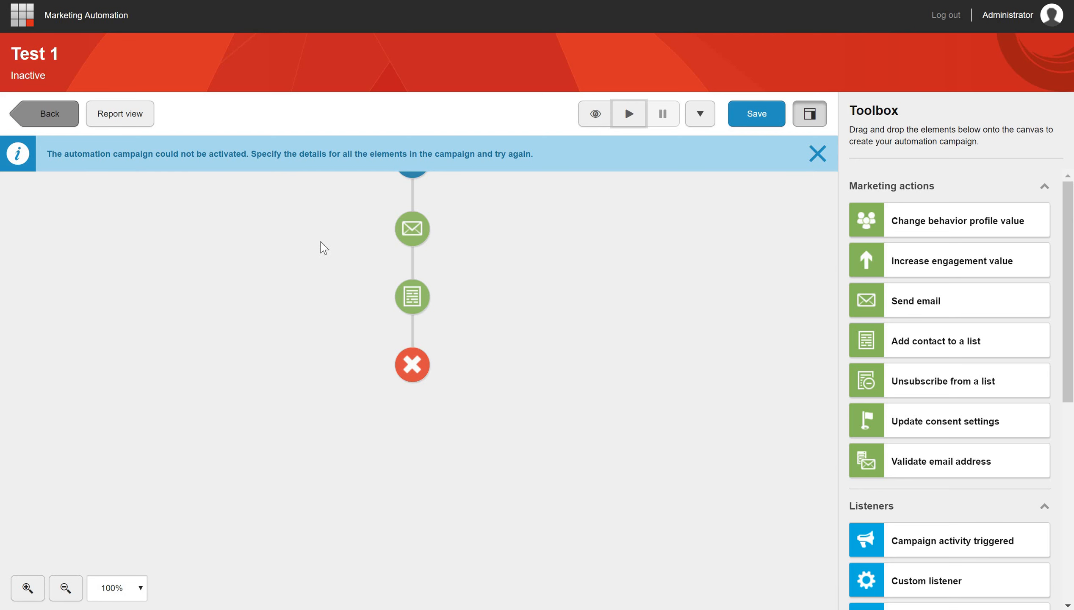
pyautogui.moveTo(432, 233); pyautogui.dragTo(435, 285)
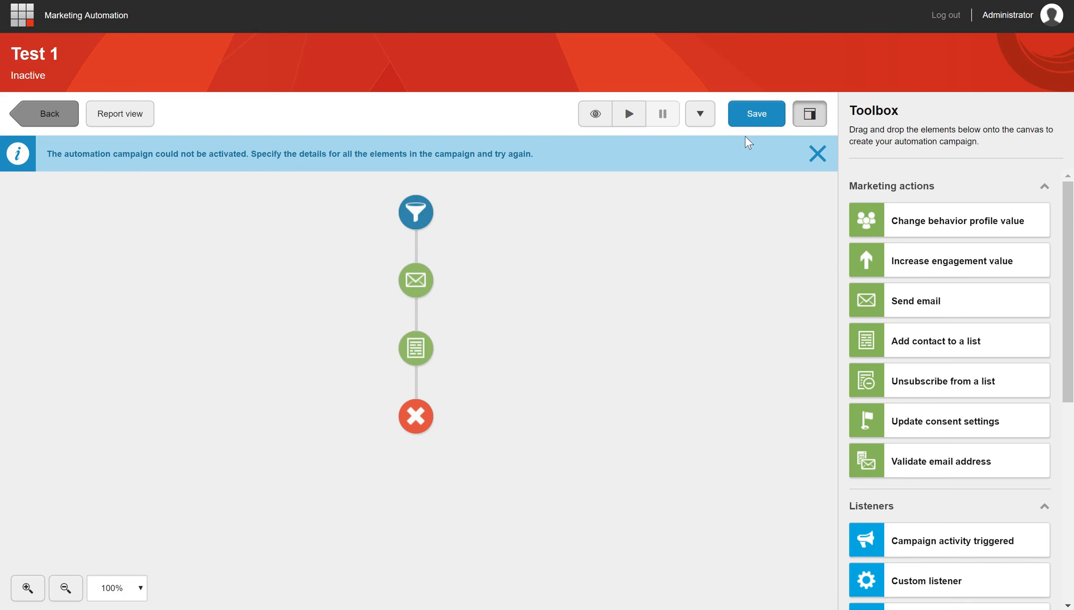
pyautogui.click(816, 154)
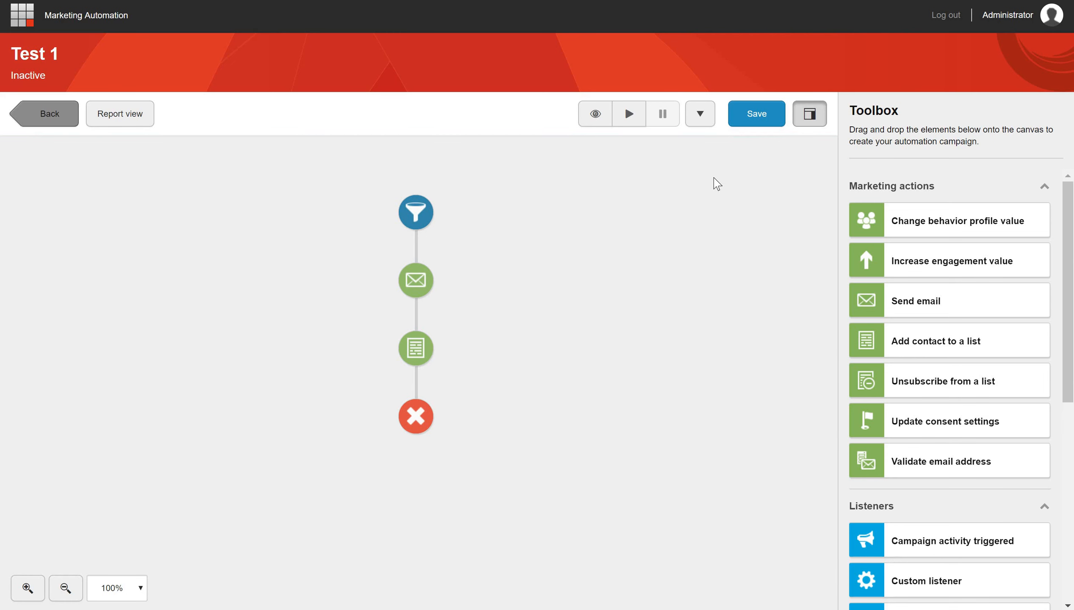